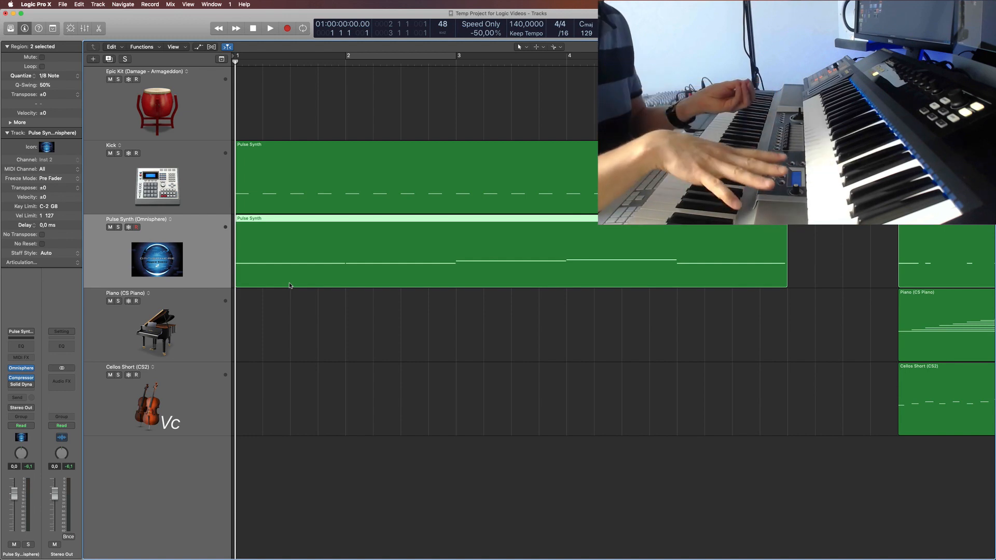
- Audition the Kick track in solo and end its solo
click(324, 302)
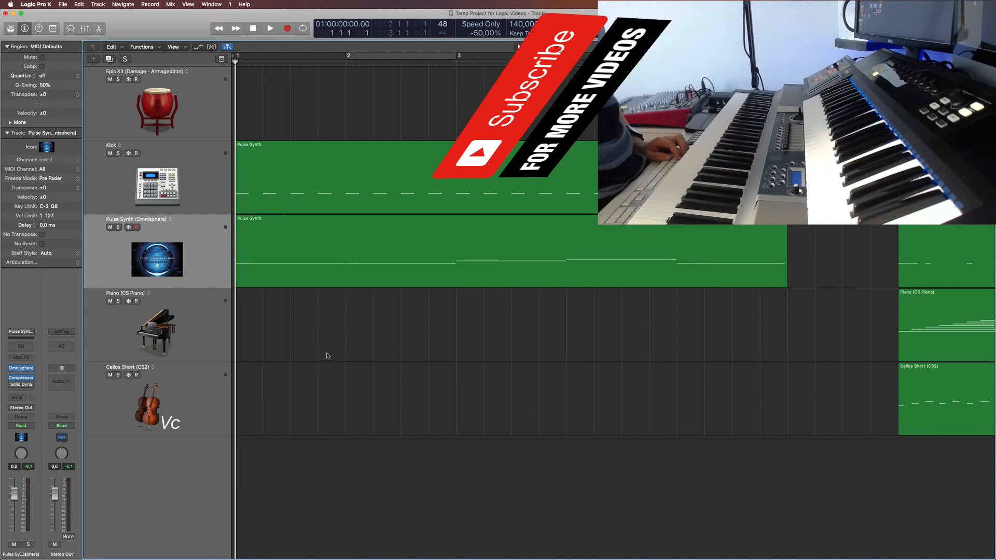
click(117, 153)
key(space)
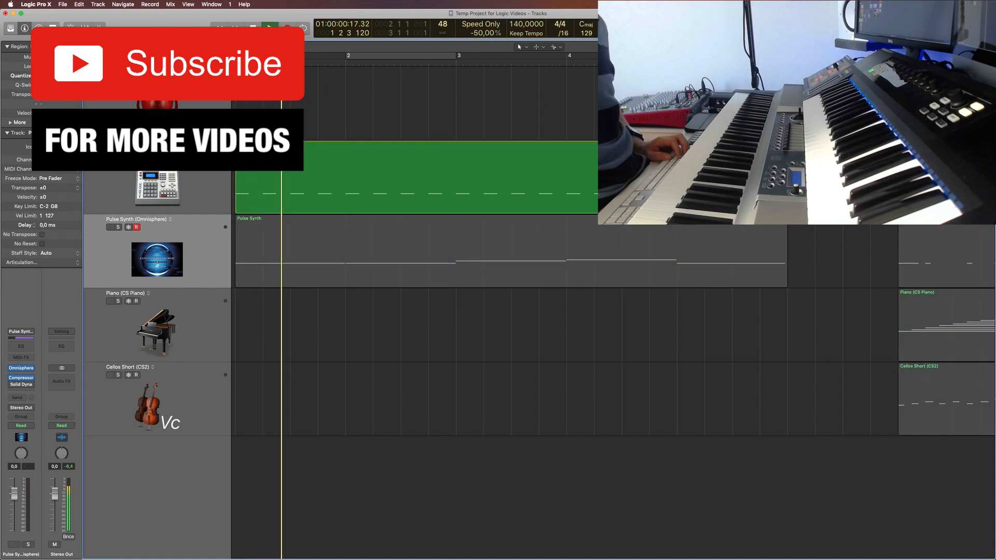
key(space)
click(117, 153)
- Solo the Pulse Synth track and play a short passage
click(118, 228)
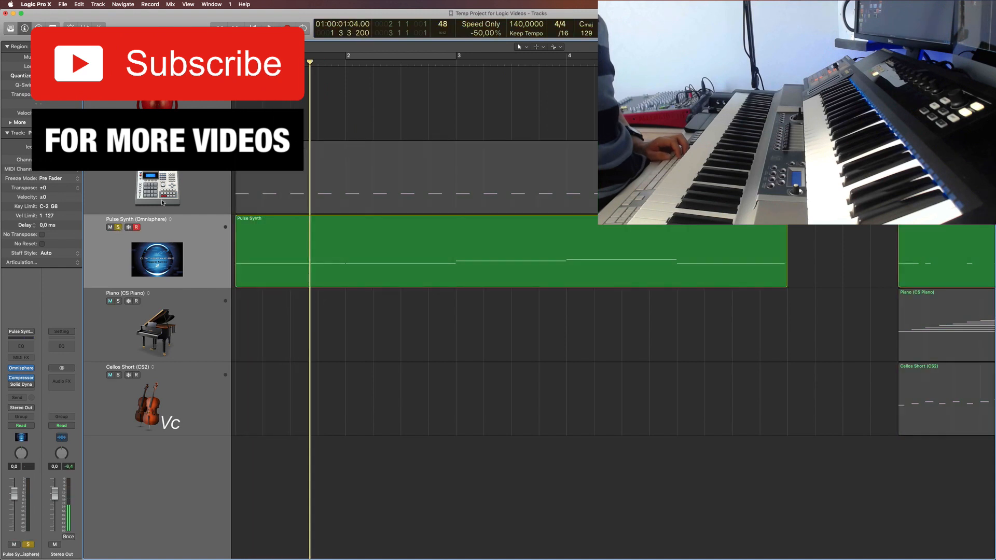
key(space)
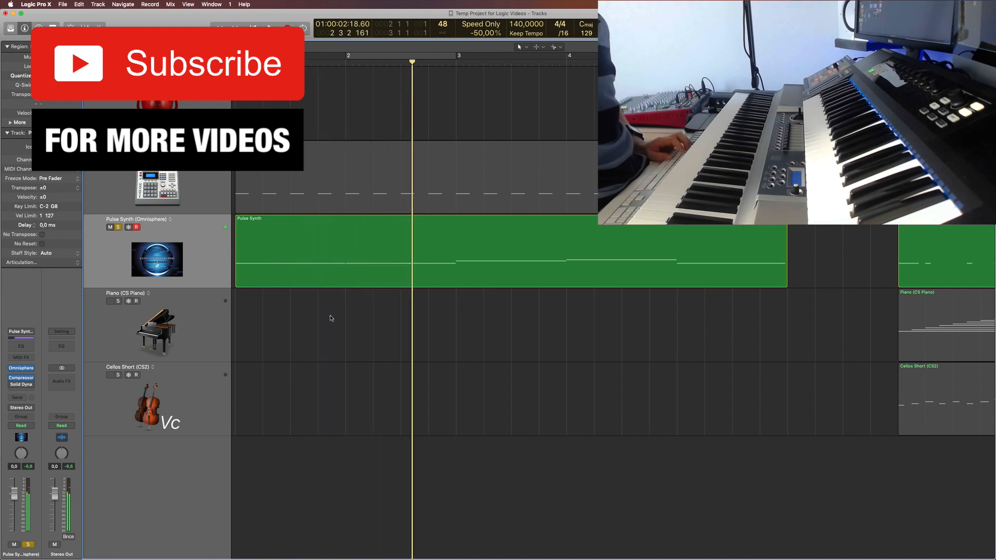
key(space)
- Replay the soloed Pulse Synth from the start with its Compressor bypassed, and end the solo
mouse_move(17, 379)
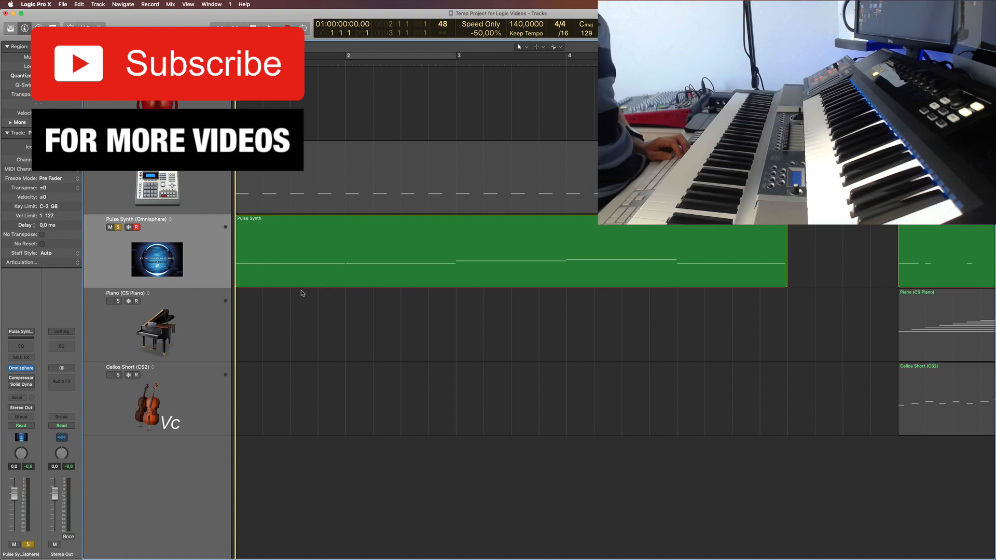
key(space)
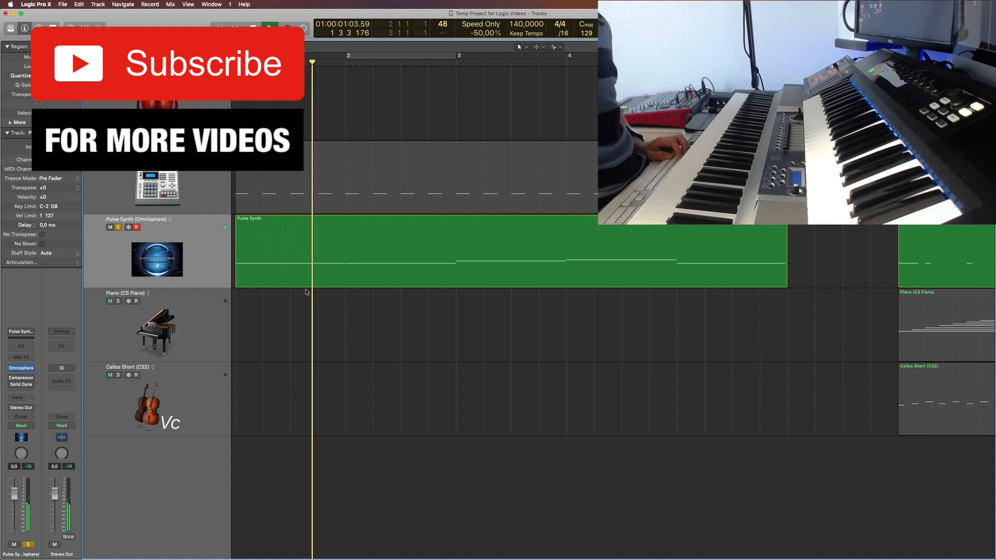
click(366, 258)
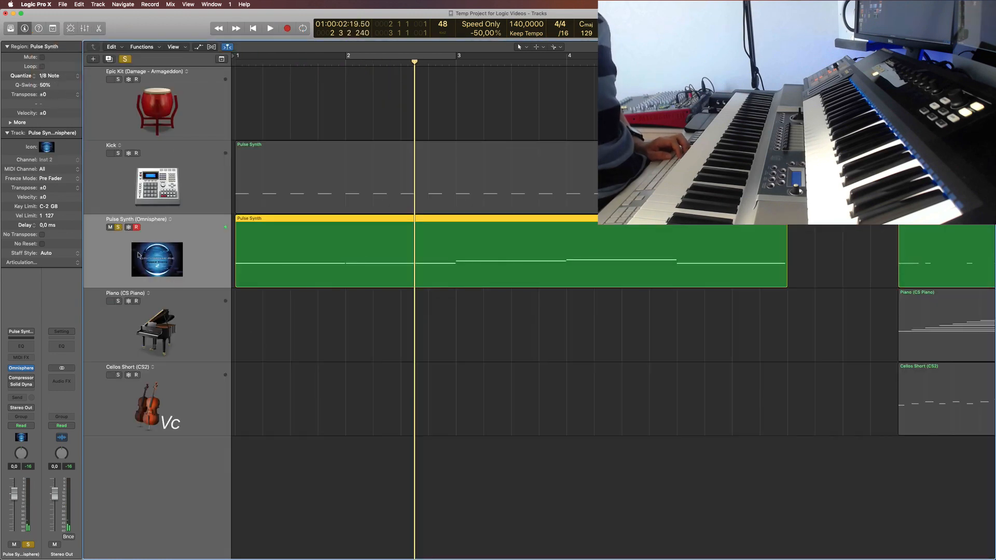
click(118, 228)
click(319, 372)
- Switch on the Dynamics Compressor in the Pulse Synth track's first effect slot and open its settings
click(208, 189)
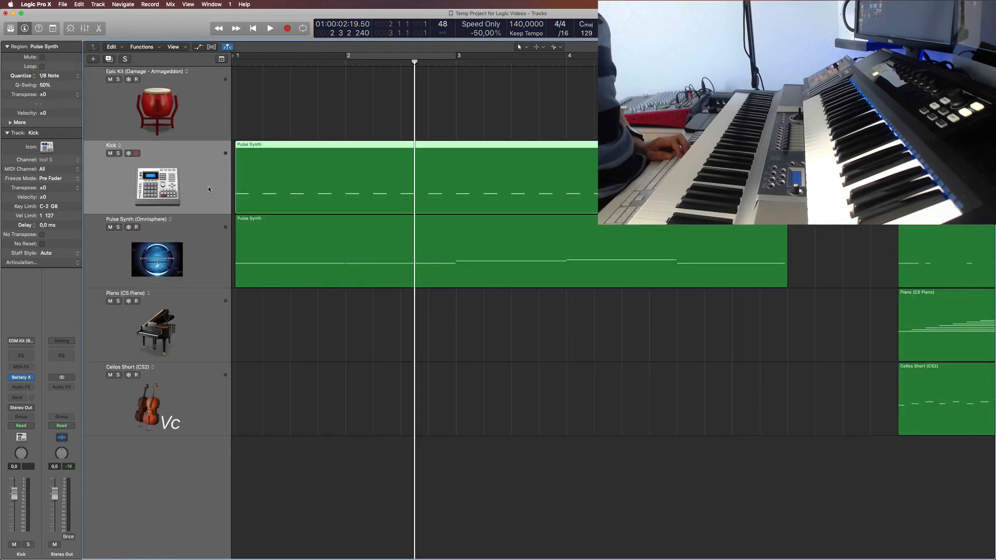
click(214, 241)
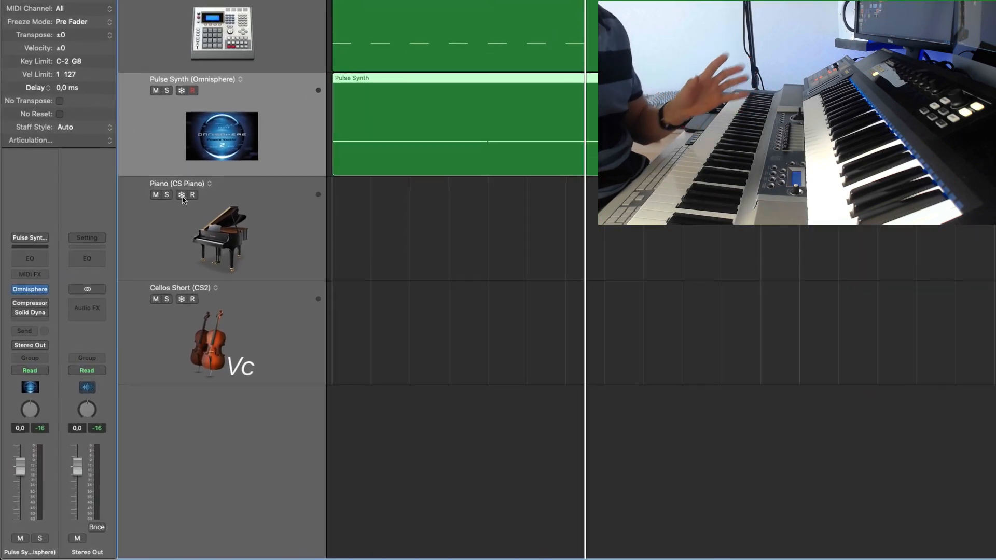
mouse_move(17, 273)
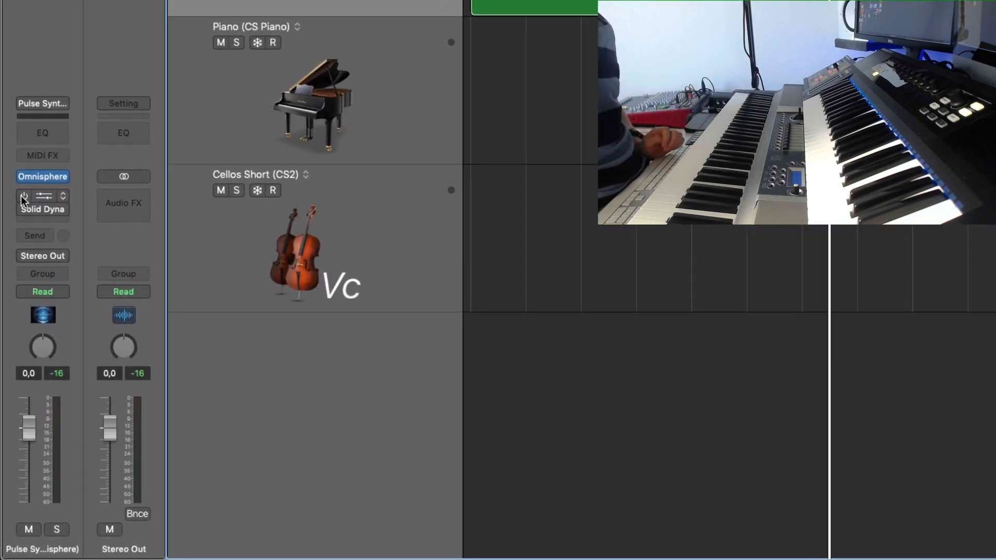
click(23, 195)
click(63, 197)
mouse_move(107, 356)
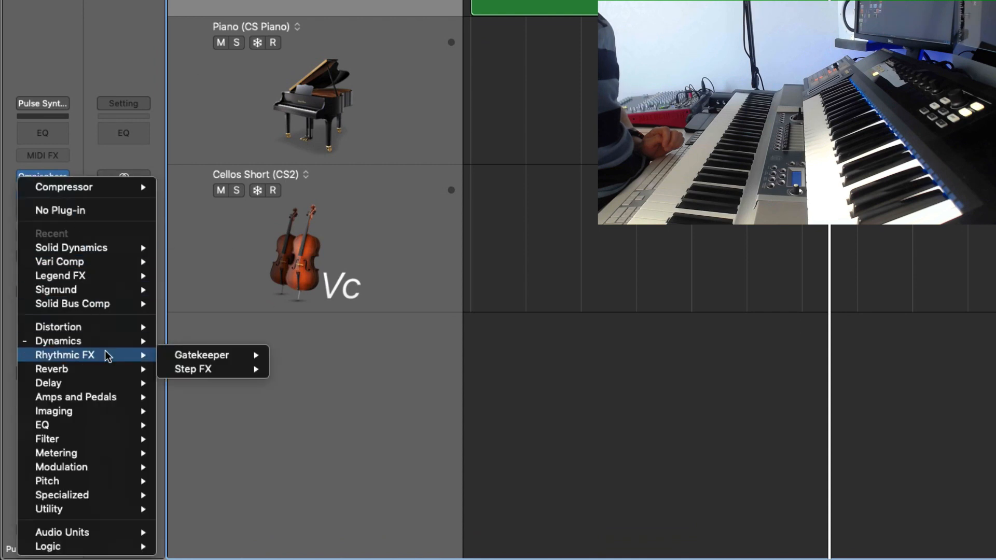
mouse_move(129, 343)
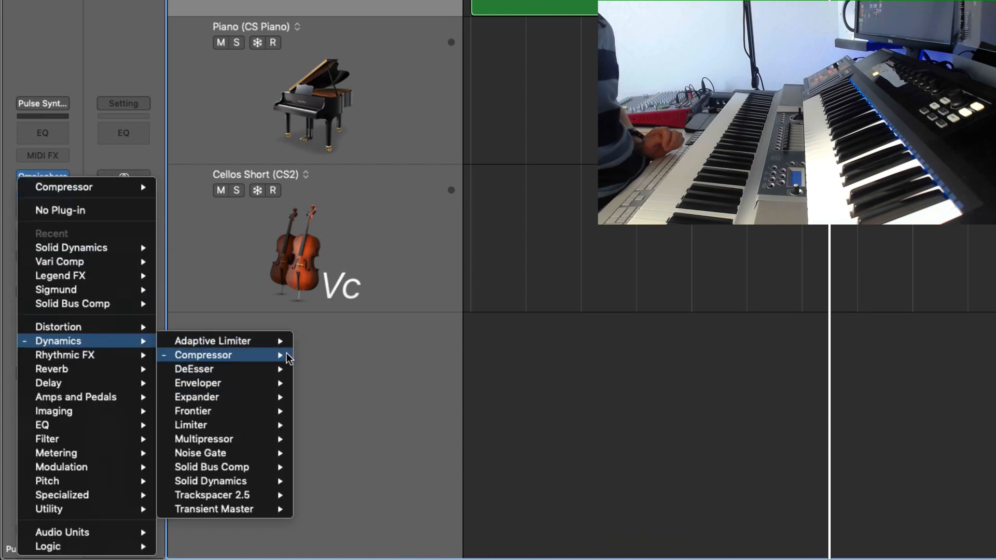
mouse_move(288, 358)
click(327, 354)
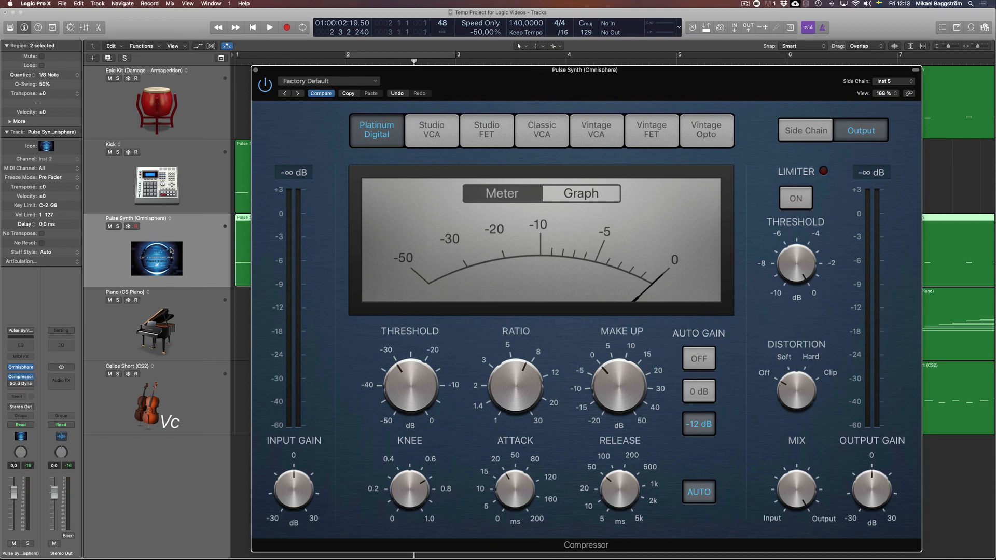
- Set the Compressor's side chain source to Kick (Inst 5)
drag(569, 70, 385, 70)
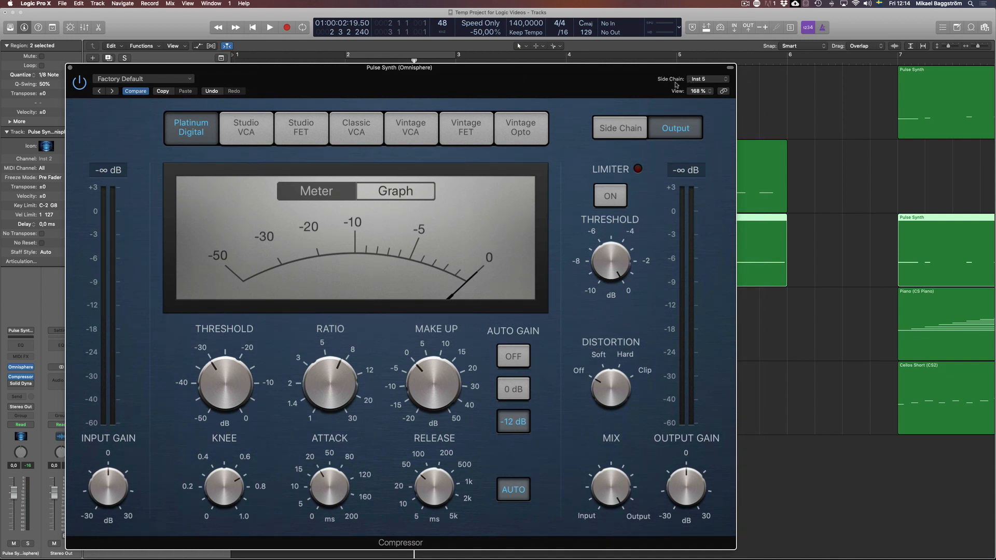
click(713, 81)
key(Escape)
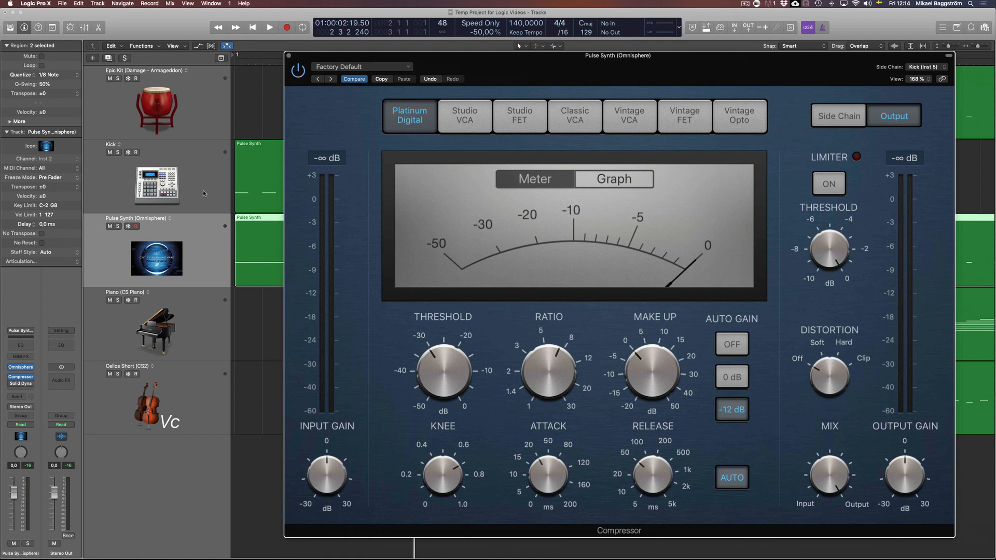
drag(555, 72, 490, 74)
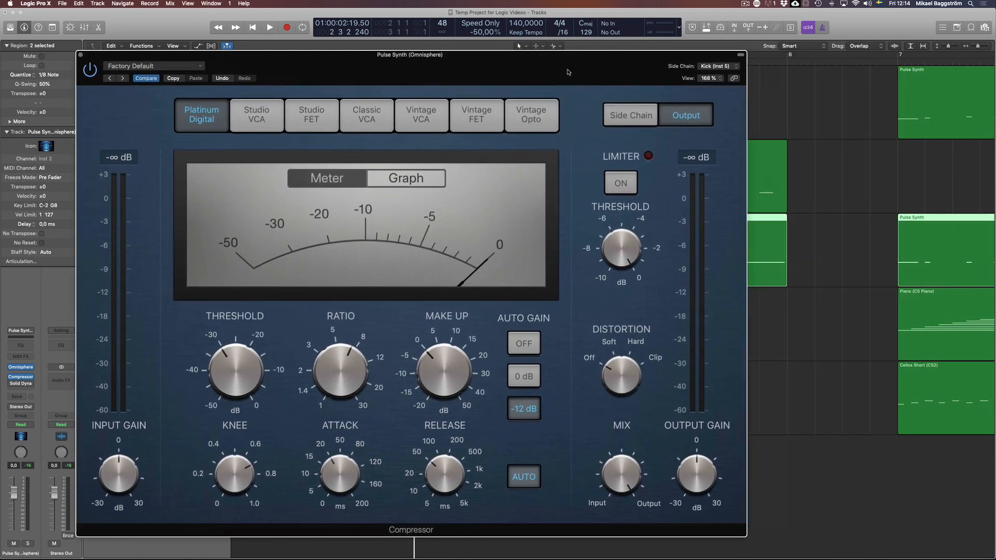
click(725, 67)
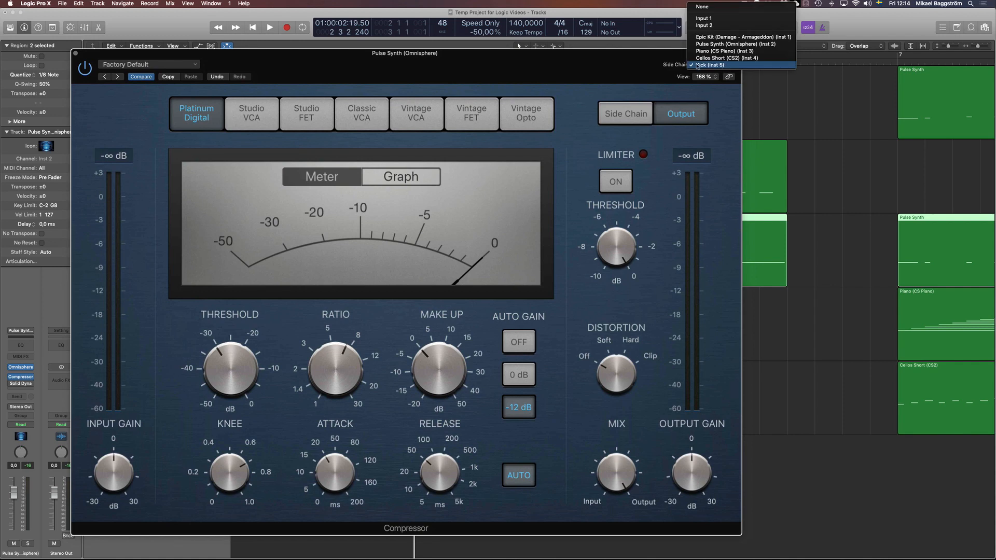
click(698, 65)
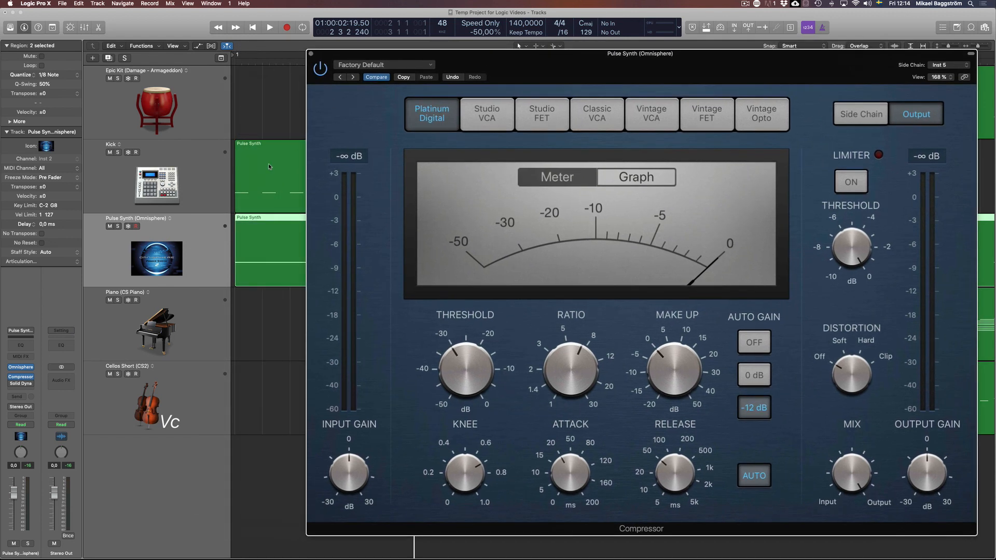
- Play the project from the beginning to check the side-chain compression on the Compressor's meter
key(space)
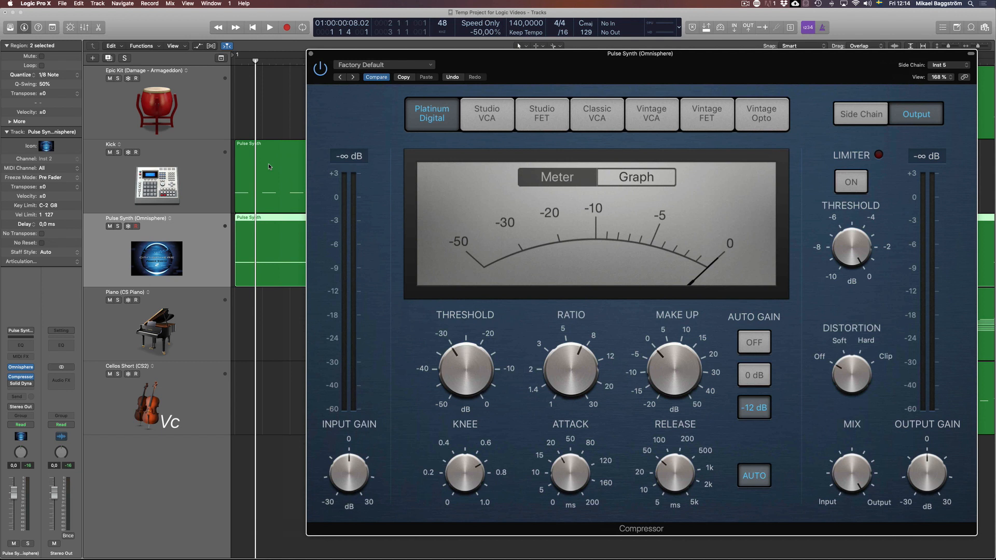
key(Return)
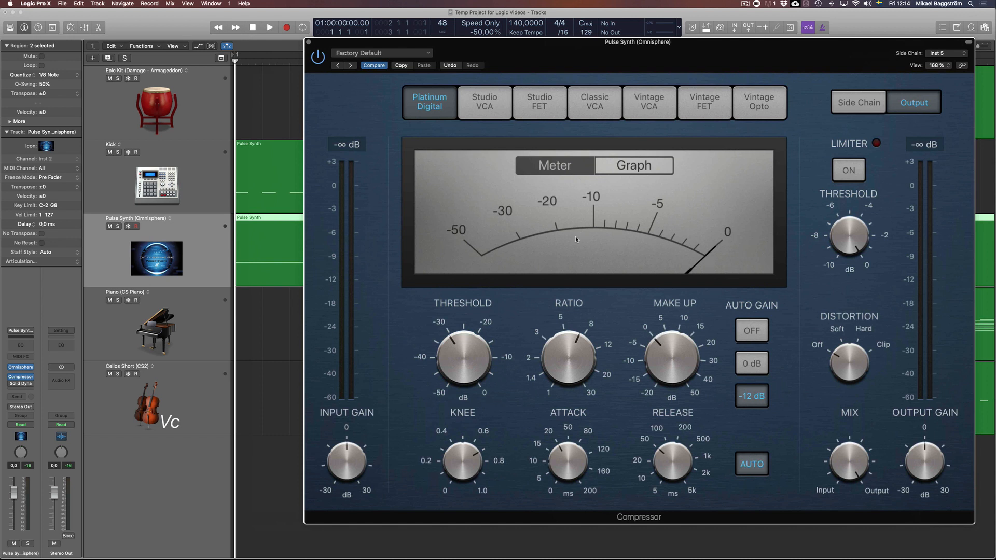
key(space)
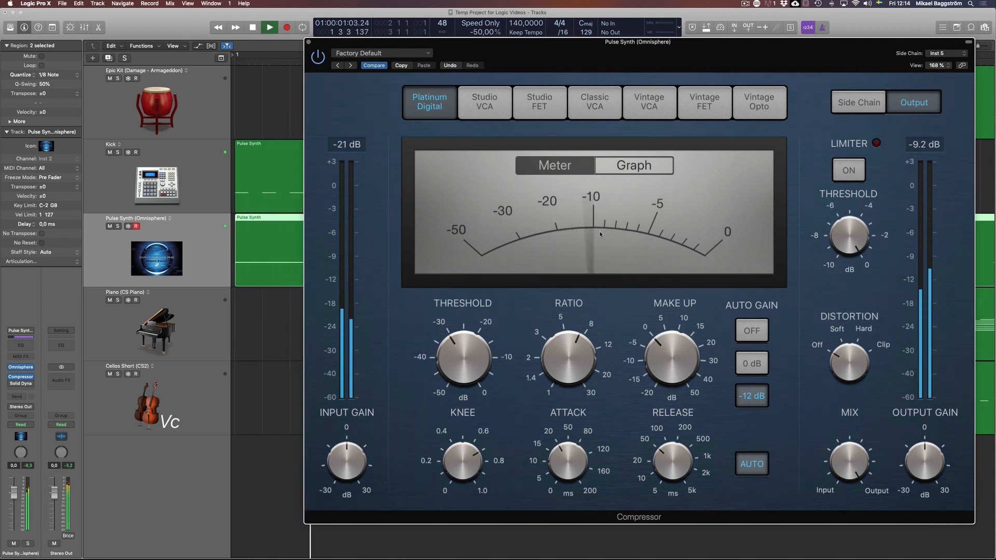
key(space)
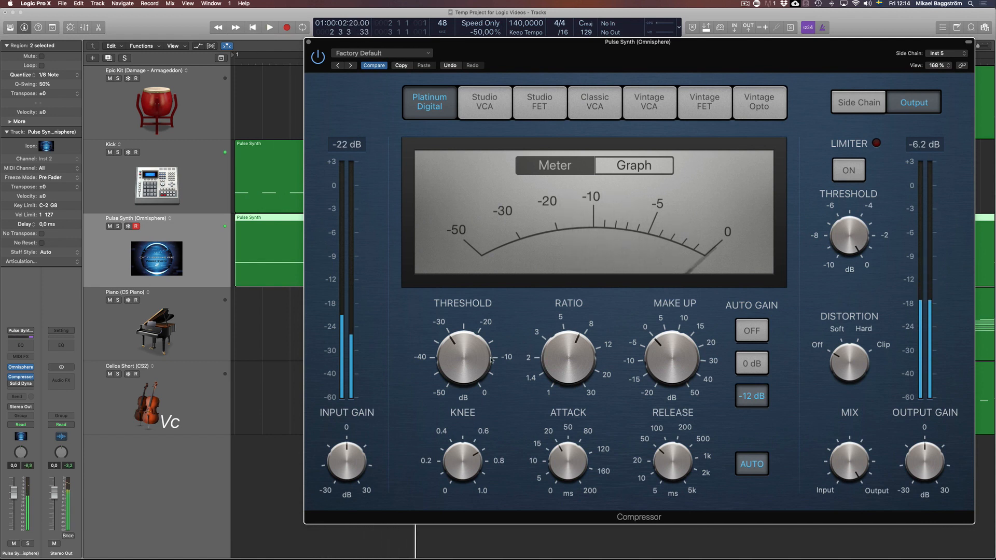
- Set the Compressor's threshold to 0 dB and ratio to 1:1, and play from the beginning
drag(471, 367, 471, 249)
drag(569, 363, 565, 529)
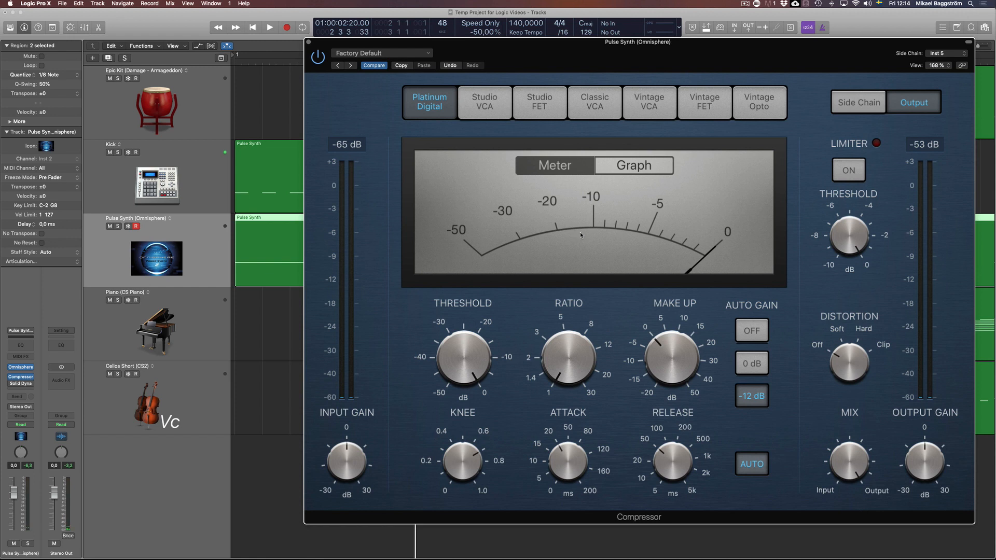
key(Return)
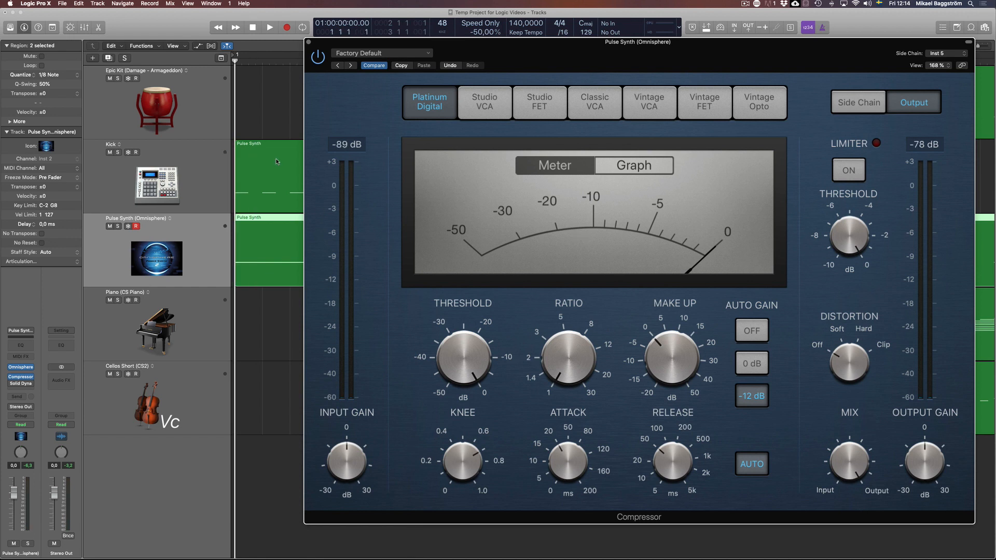
key(space)
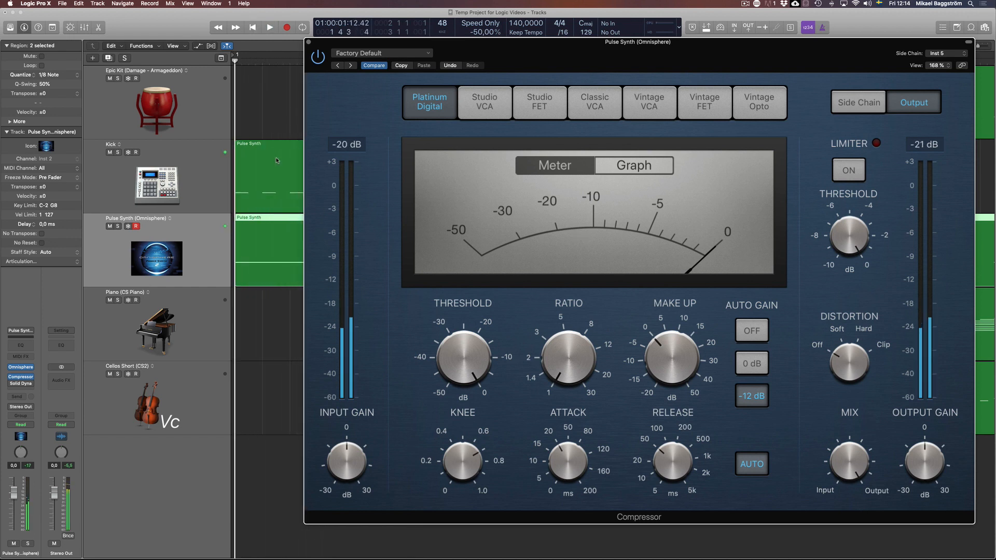
- Audition the Pulse Synth track in solo with these Compressor settings and end the solo
click(118, 226)
key(space)
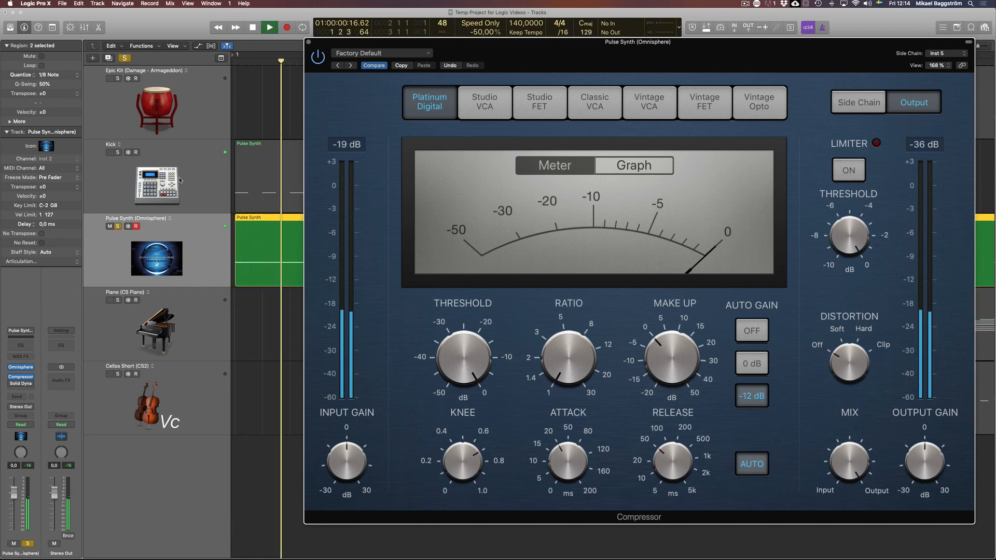
key(space)
key(s)
- Set the Compressor's threshold to -15.0 dB and play from near the beginning of the project
click(255, 60)
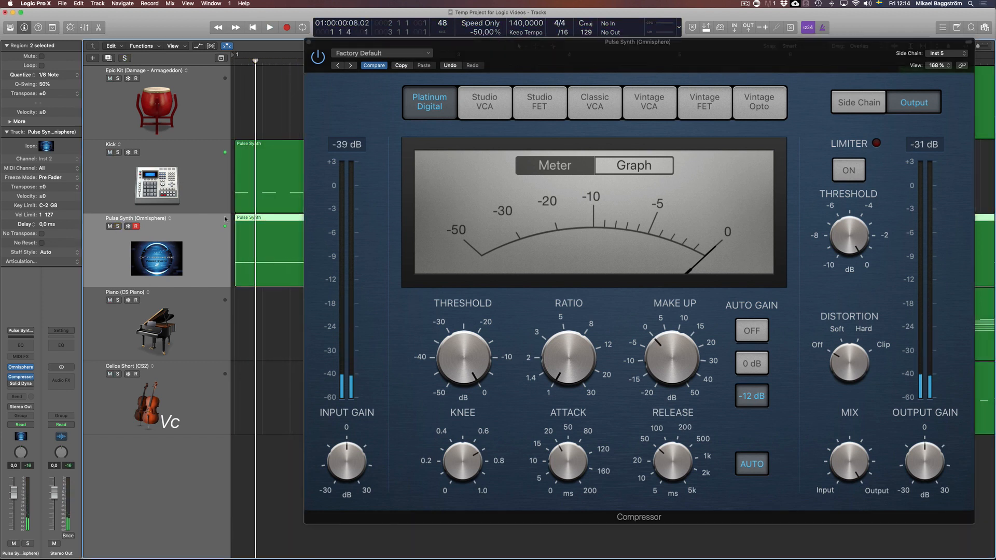
drag(473, 354, 478, 364)
key(space)
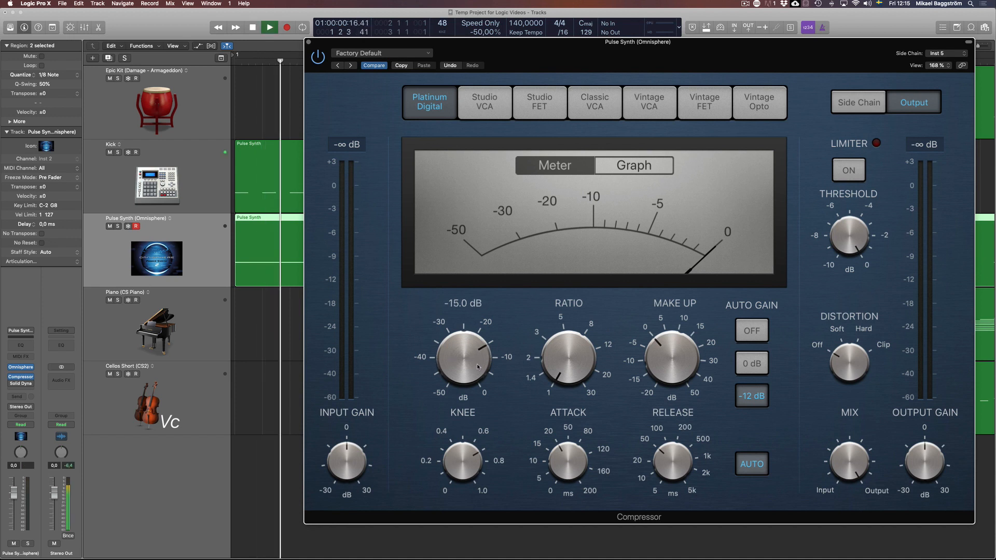
key(space)
- Solo the Pulse Synth, fine-tune the Compressor's threshold, set its ratio to 3.1:1 and play a passage
click(116, 153)
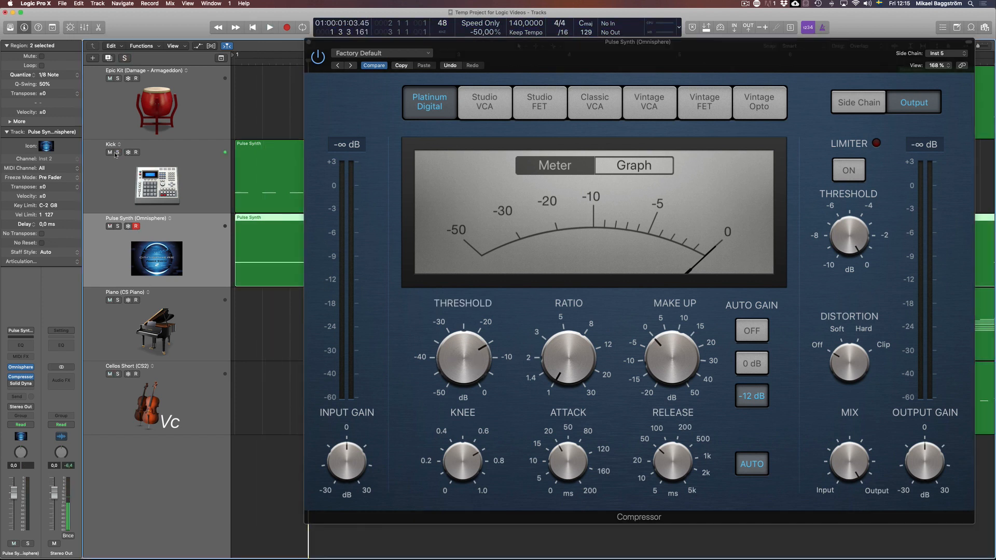
click(118, 227)
key(space)
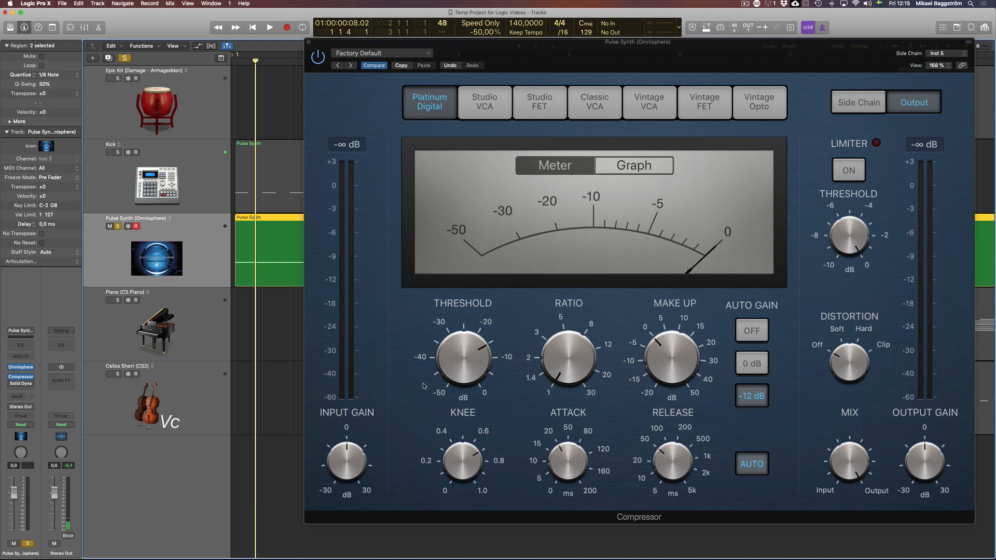
drag(471, 358, 471, 366)
drag(573, 359, 574, 305)
key(space)
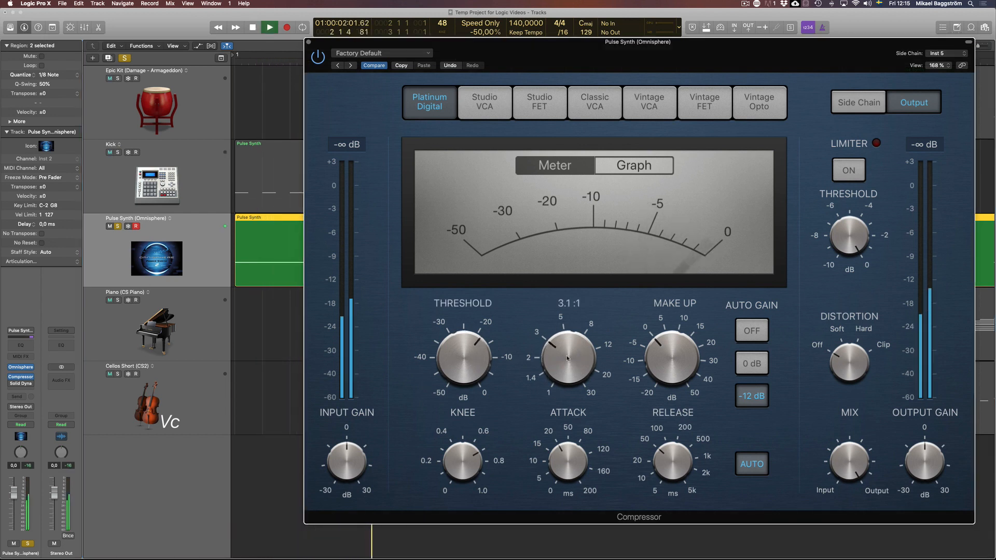
key(space)
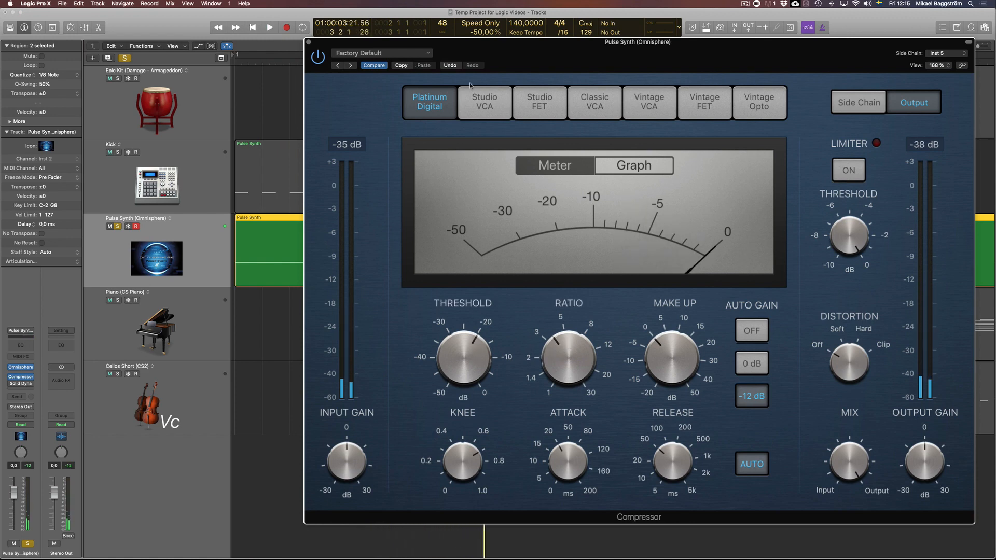
- Switch the Compressor's circuit type through Studio VCA and Studio FET to Classic VCA, and browse its preset categories
click(482, 102)
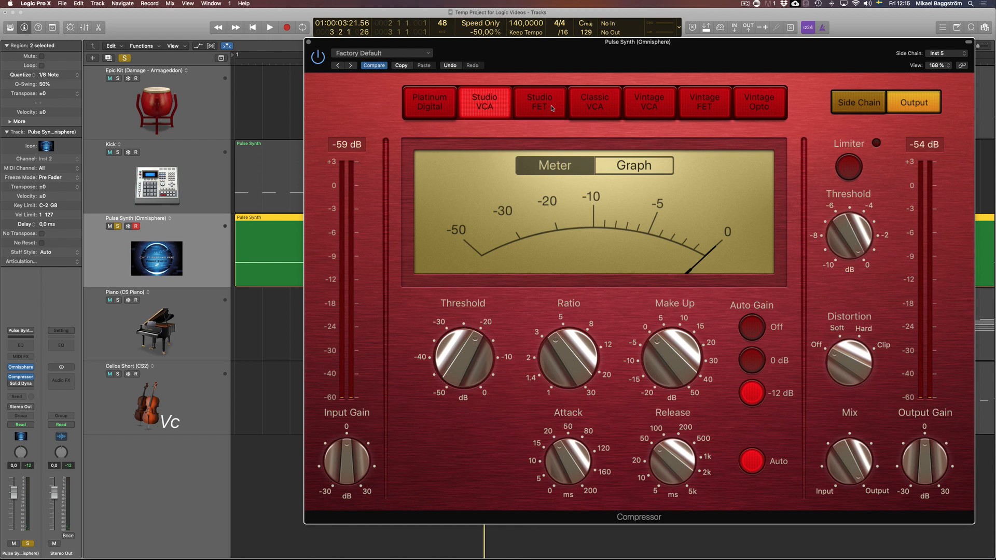
click(552, 108)
click(595, 106)
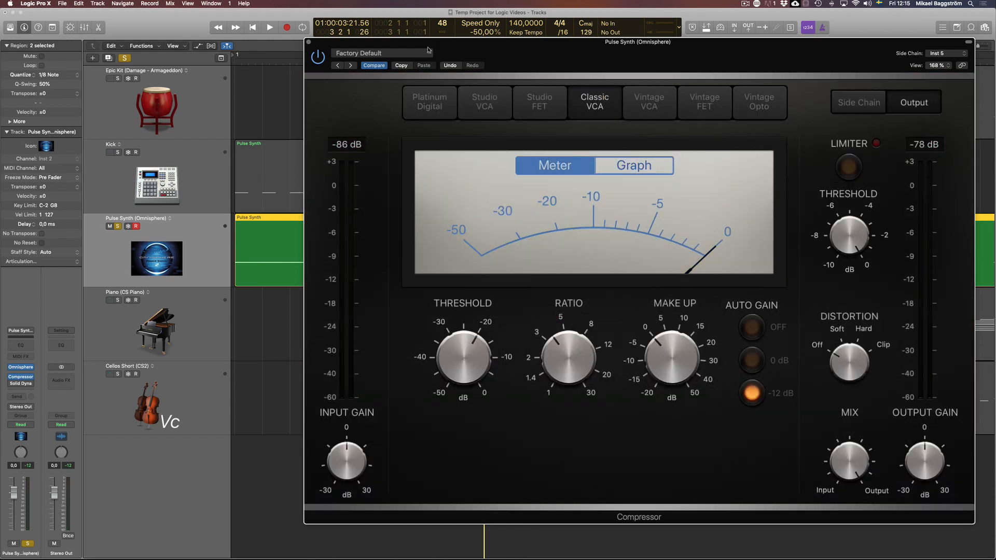
click(424, 54)
mouse_move(433, 217)
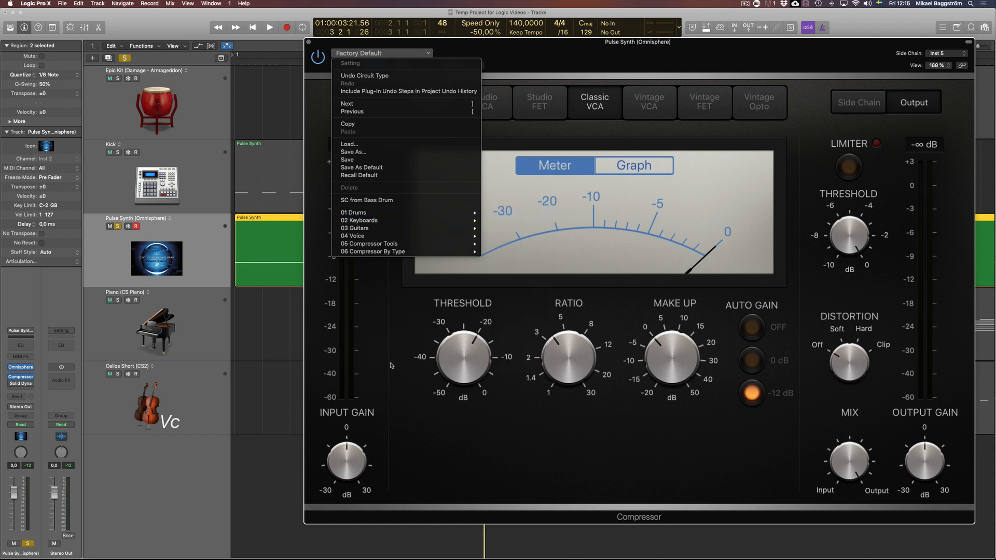
- Play the passage through the Classic VCA circuit while setting the Compressor's ratio to 6.3:1 and adjusting its threshold
click(413, 320)
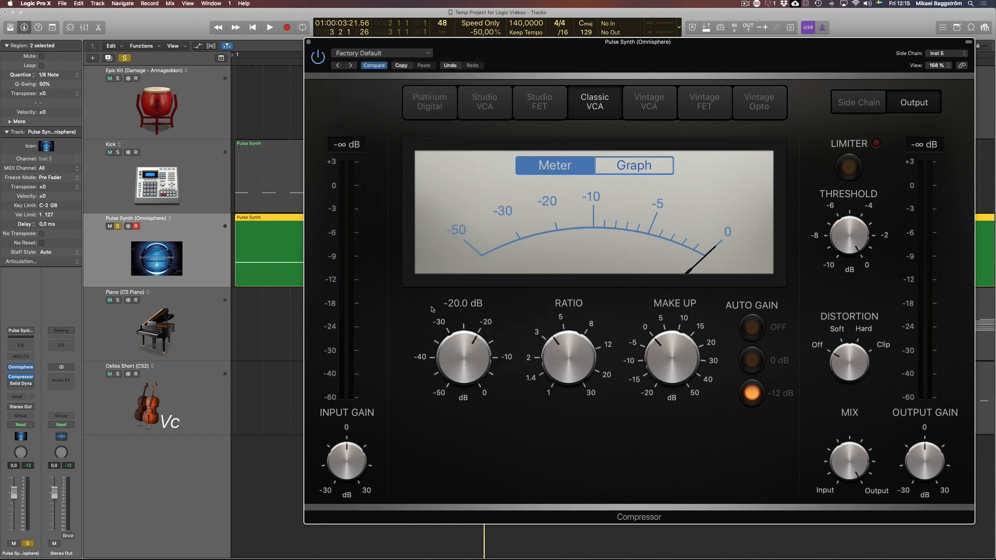
key(space)
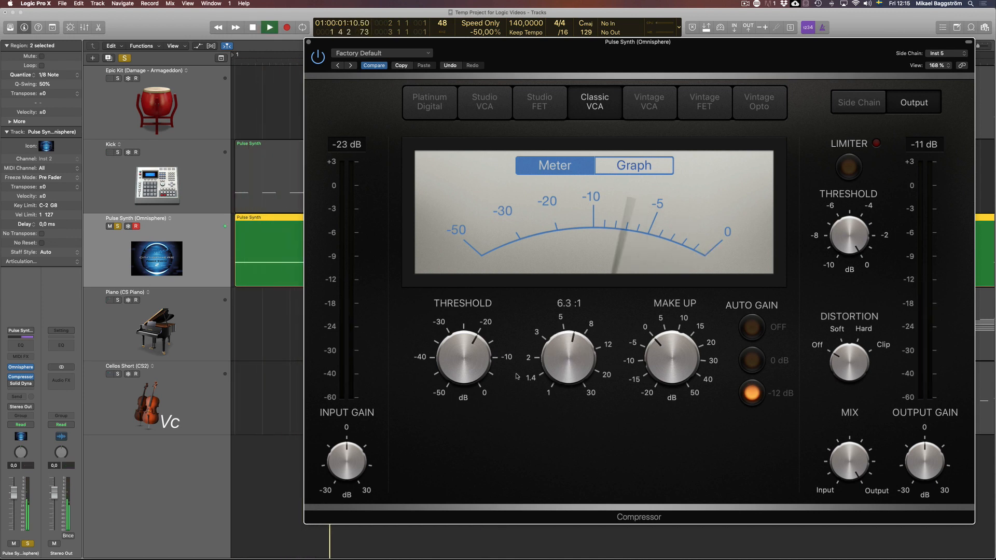
mouse_move(472, 366)
mouse_down()
mouse_move(476, 380)
mouse_move(473, 367)
mouse_up()
key(space)
- Switch the Compressor to the Platinum Digital circuit with a -7.0 dB threshold and a 9.0:1 ratio
click(432, 115)
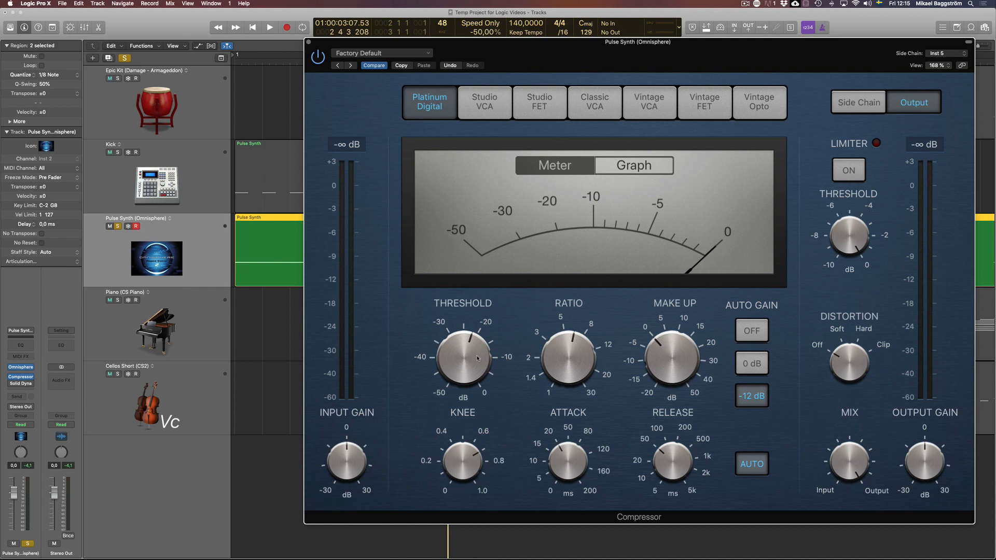
drag(477, 358, 479, 339)
key(space)
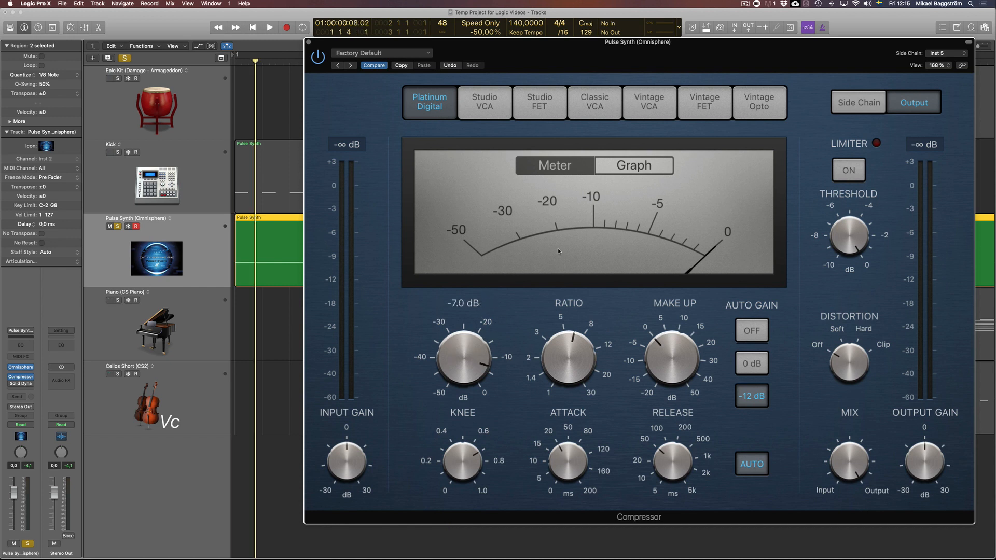
drag(568, 349, 571, 414)
- Audition the soloed Pulse Synth in short bursts and set the Compressor's threshold to -12.0 dB
key(space)
key(space)
key(space)
key(space)
key(space)
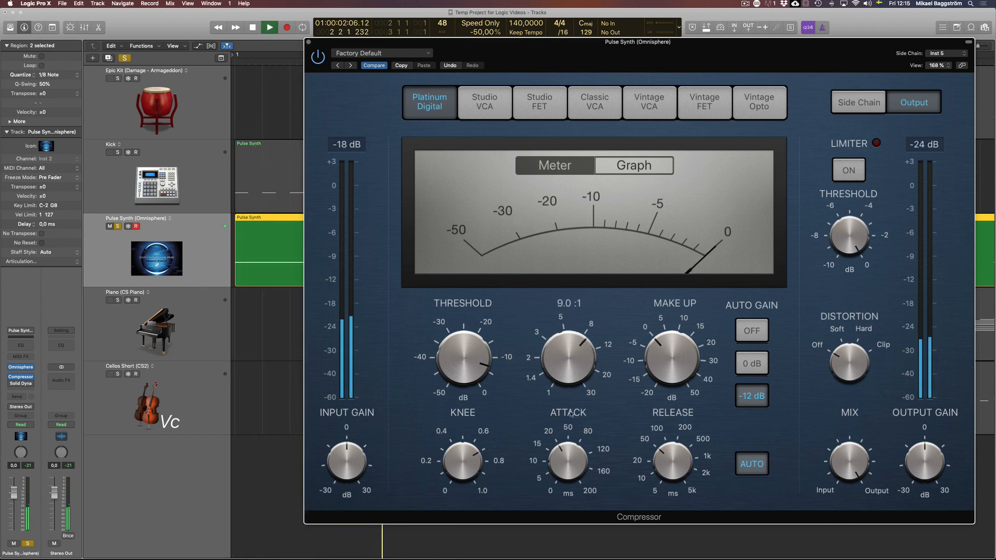
key(space)
key(space)
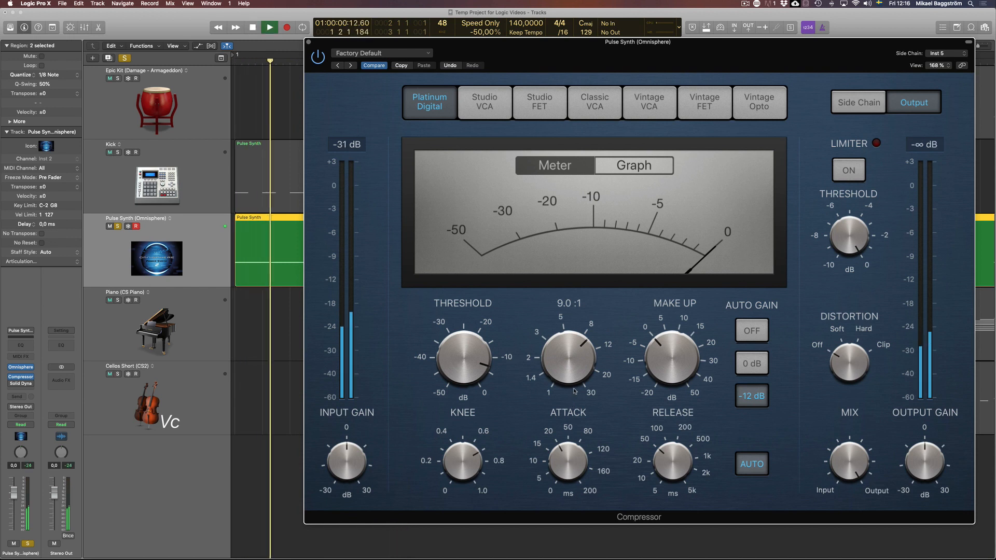
drag(478, 389, 478, 384)
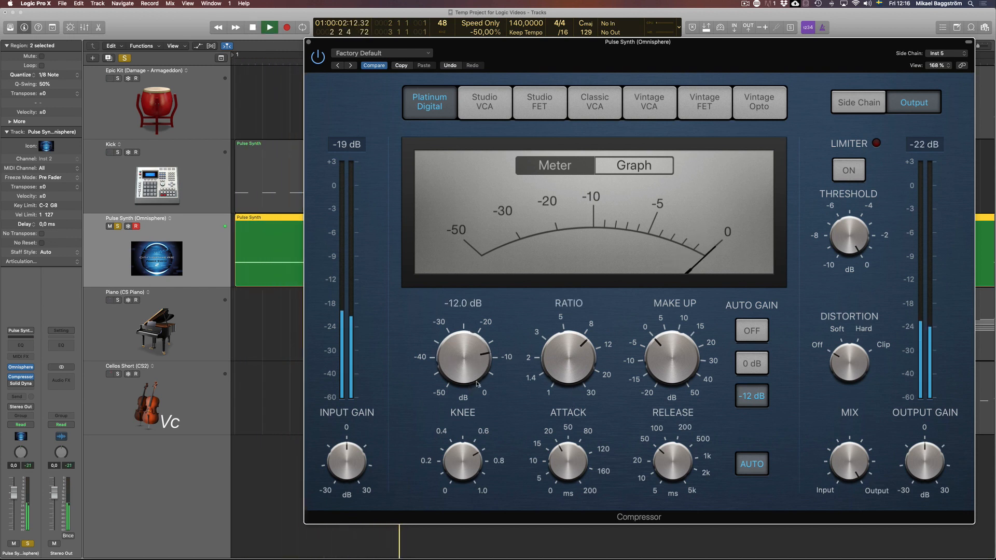
key(space)
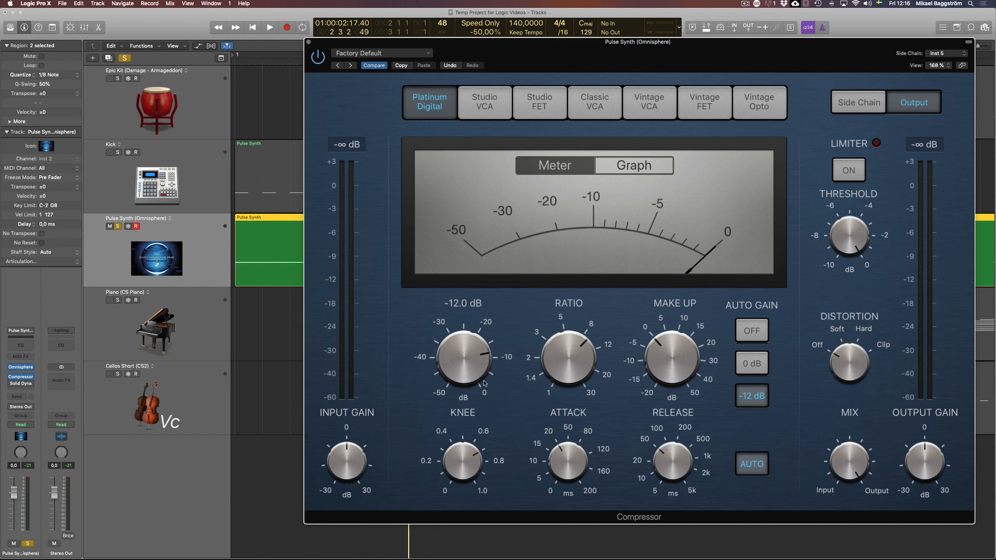
- Reposition the Compressor window and check the available sources for its side chain
drag(932, 61, 828, 55)
click(831, 47)
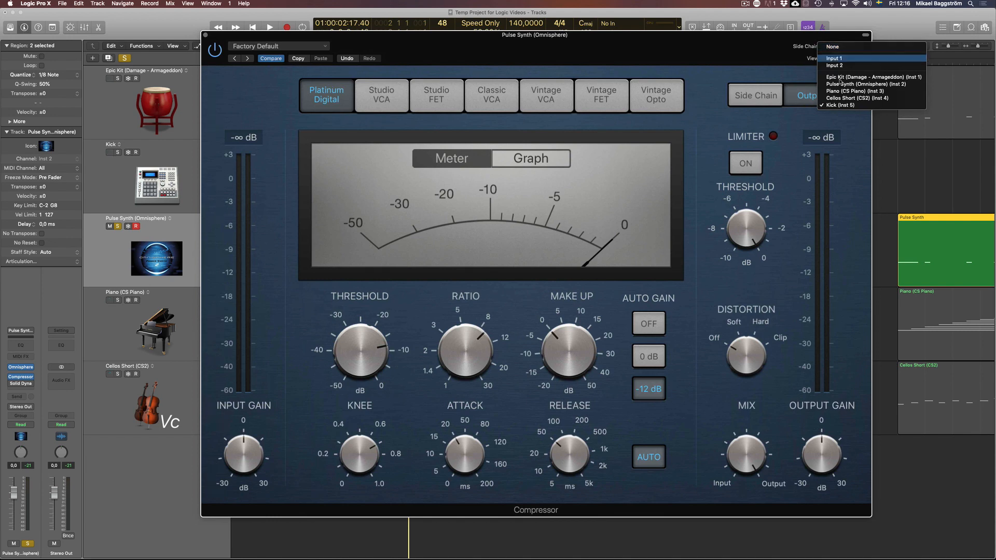
drag(678, 55, 591, 51)
drag(716, 55, 795, 72)
- Bypass and close the Compressor, and open the Solid Dynamics plug-in on the Pulse Synth track
key(super+w)
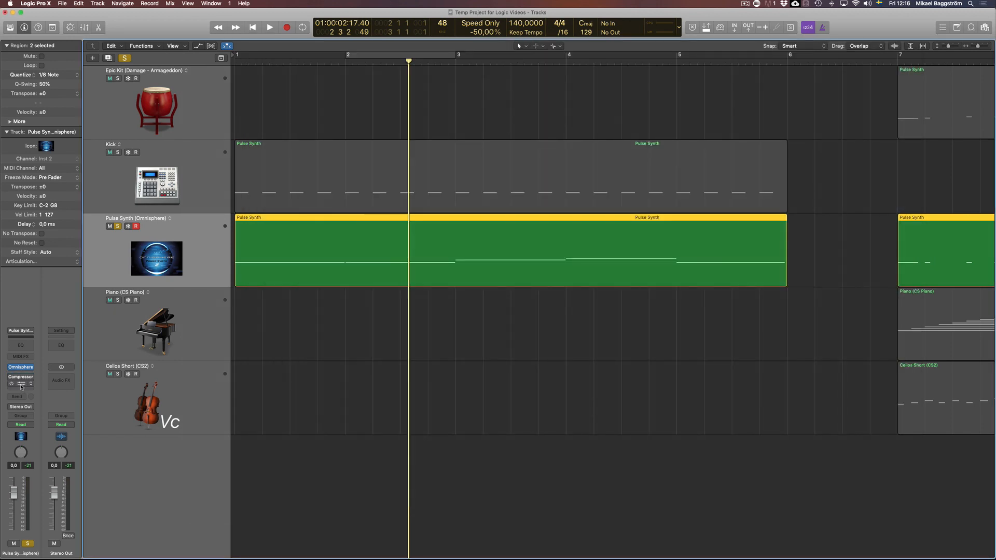
click(21, 387)
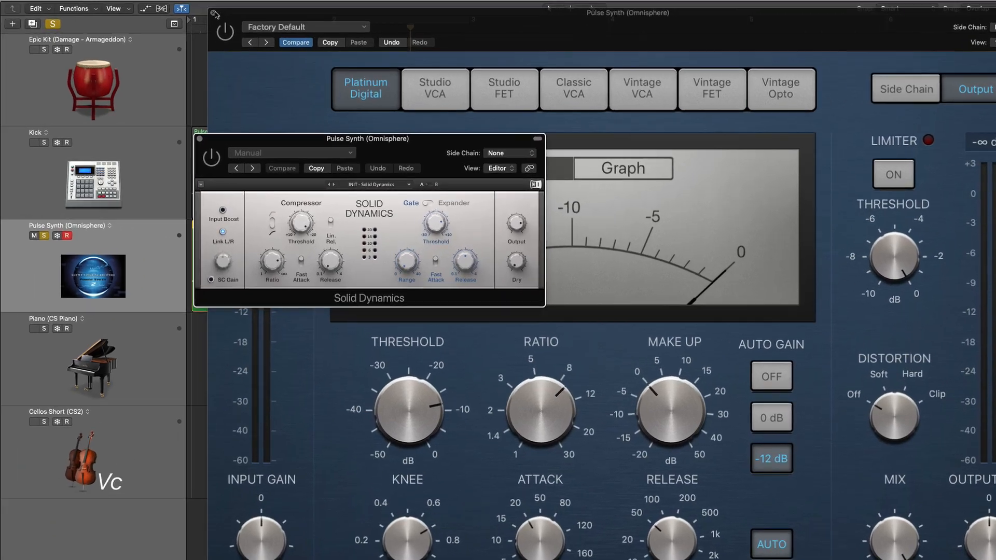
click(213, 12)
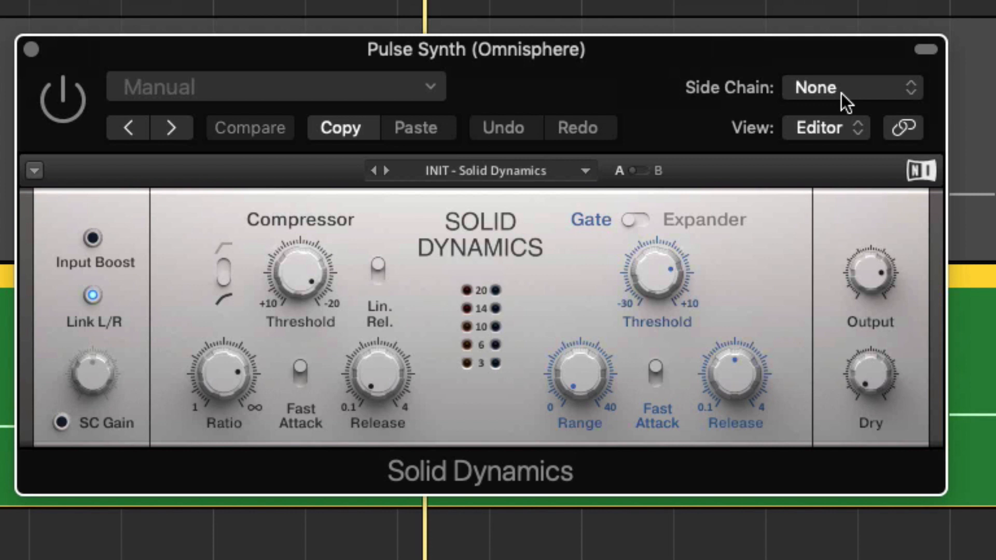
- Set the side-chain source of Solid Dynamics to Kick (Inst 5) and enable its SC Gain
click(843, 92)
click(853, 288)
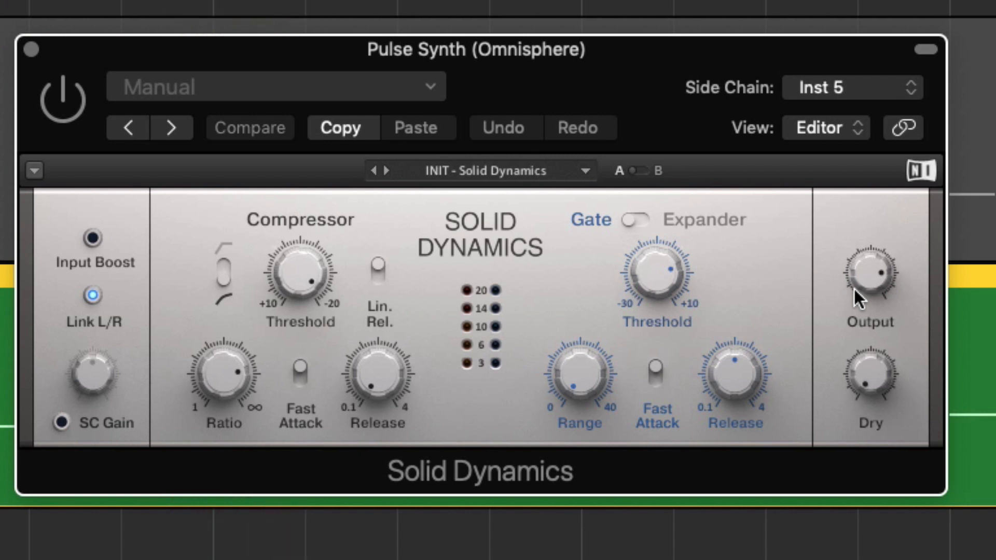
mouse_move(842, 264)
click(878, 95)
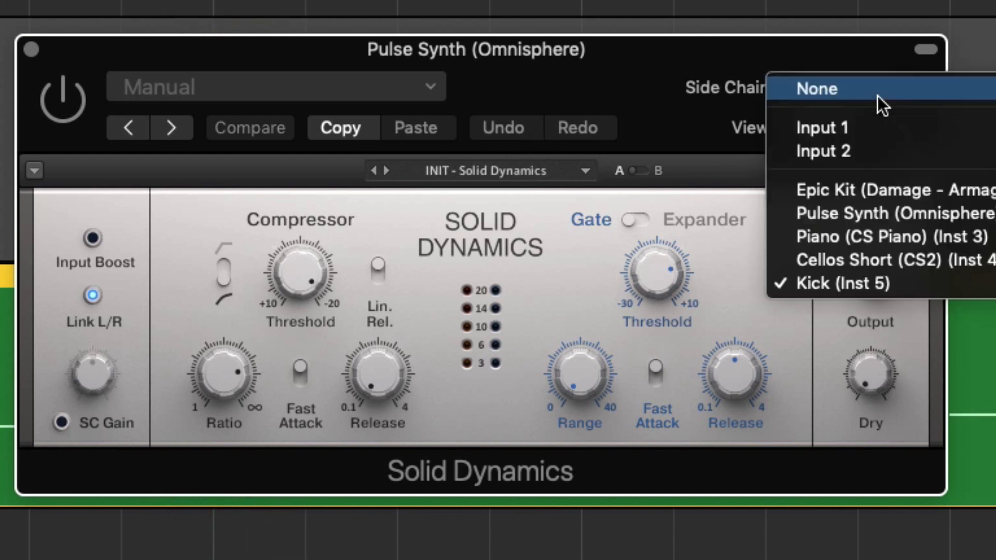
click(833, 281)
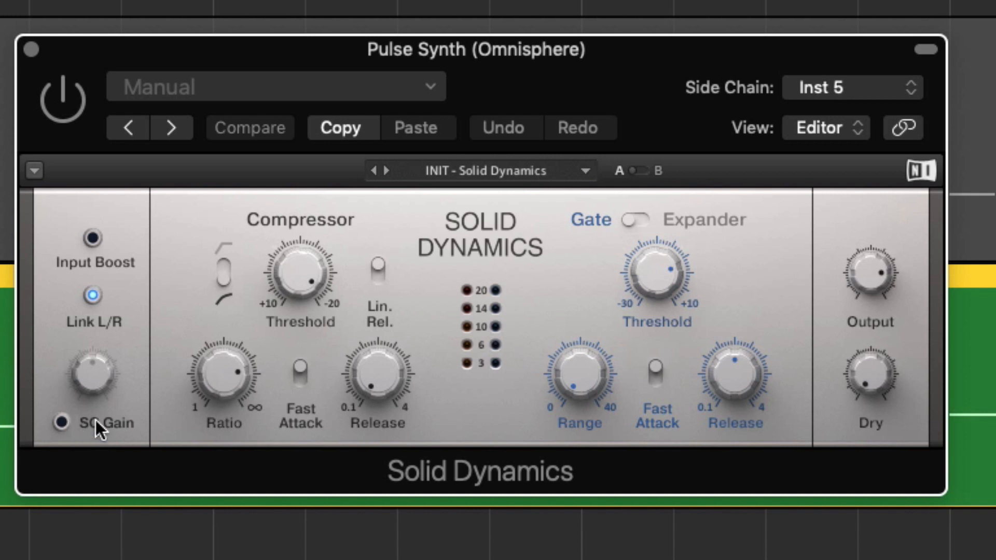
click(62, 423)
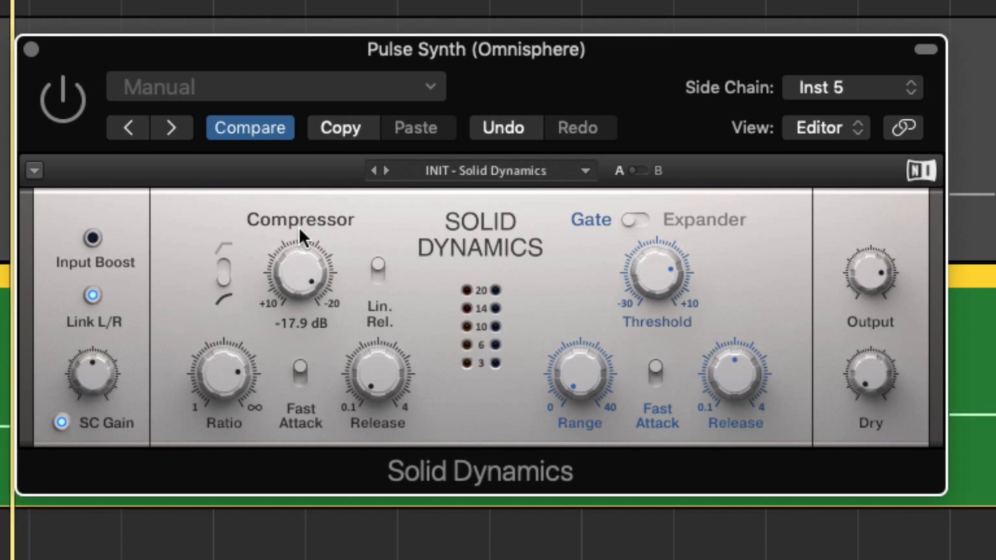
- Load the Cranked preset in Solid Dynamics and reselect Kick (Inst 5) as its side-chain source
click(309, 98)
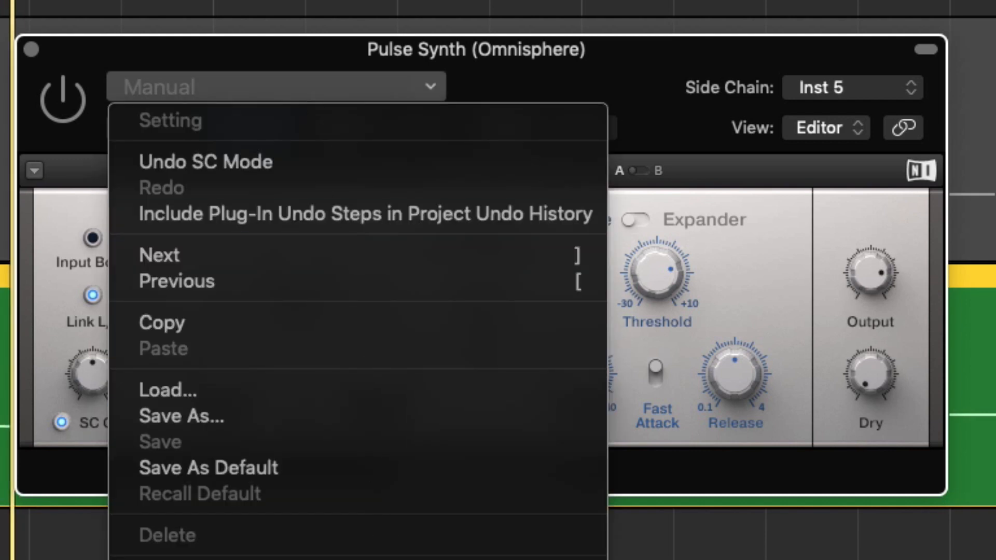
click(671, 538)
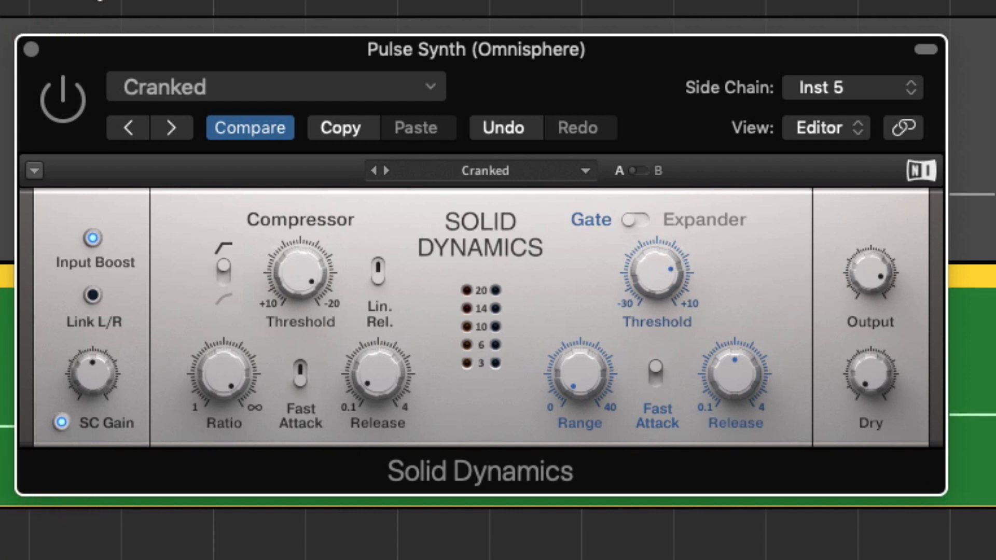
click(878, 96)
click(869, 282)
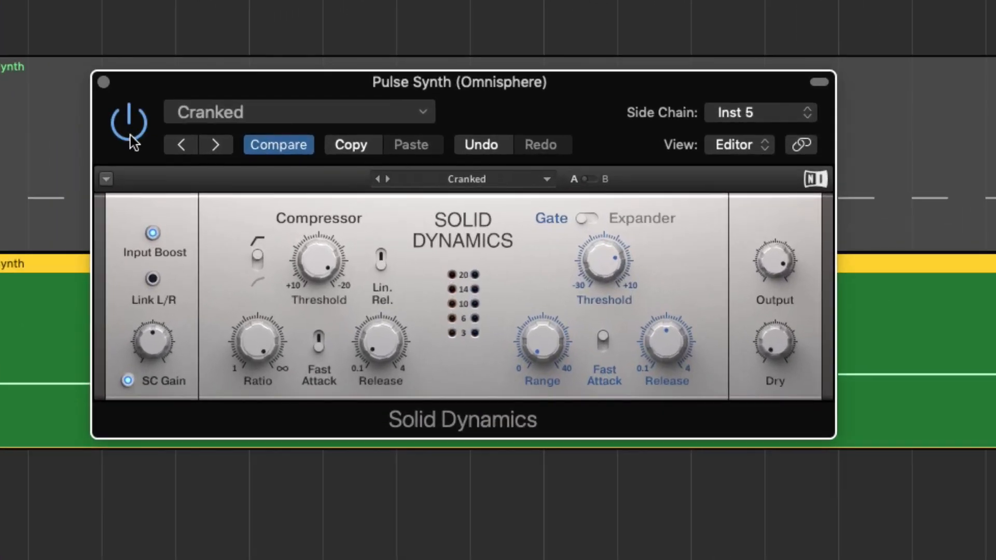
- Turn on Solid Dynamics and play a short passage of the soloed Pulse Synth
key(space)
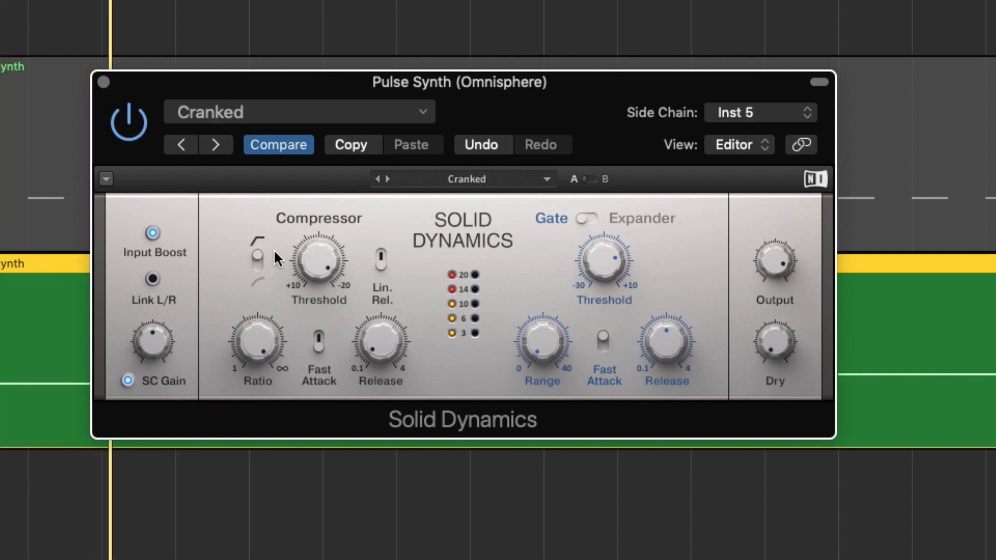
key(space)
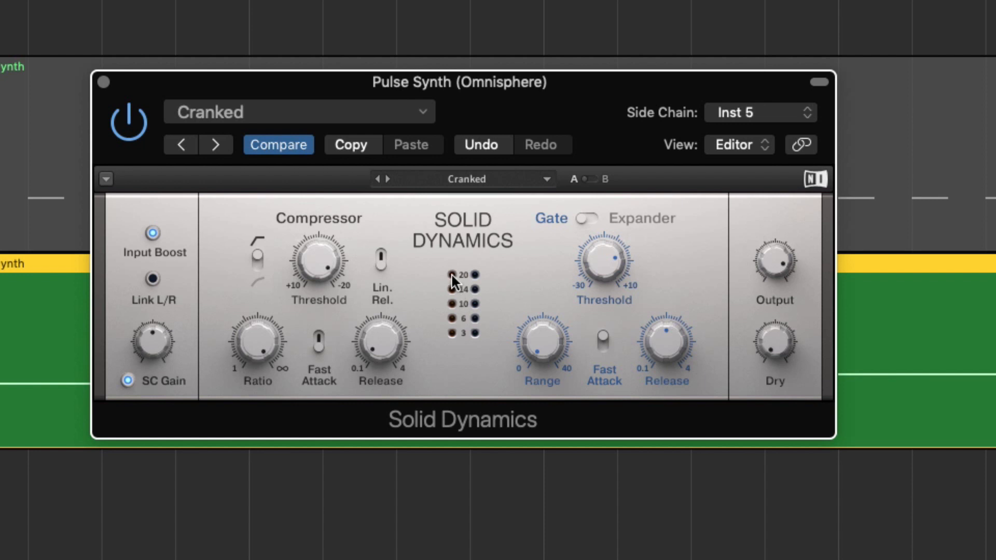
- Raise the compressor release, the gate release and the output level in Solid Dynamics, and reposition its window
click(318, 273)
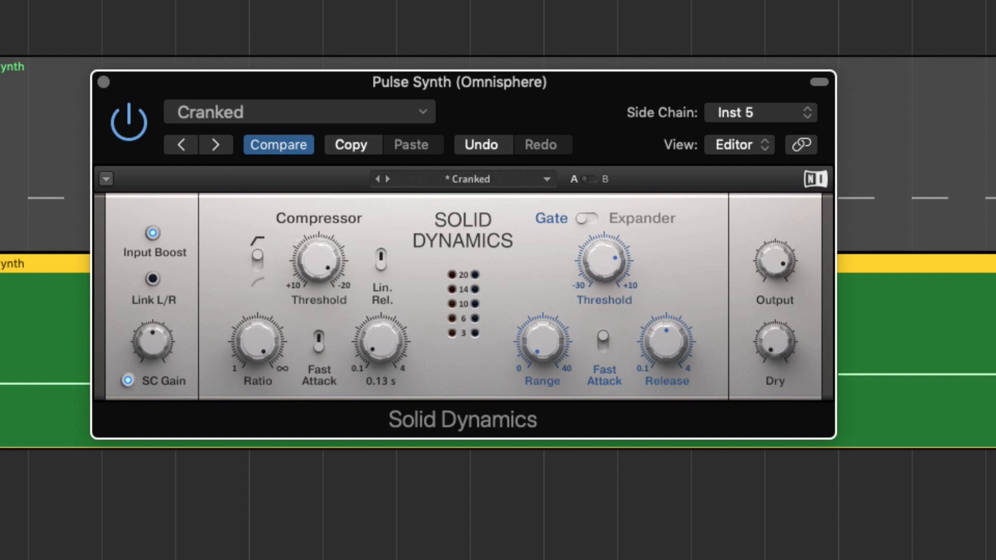
drag(382, 341, 382, 314)
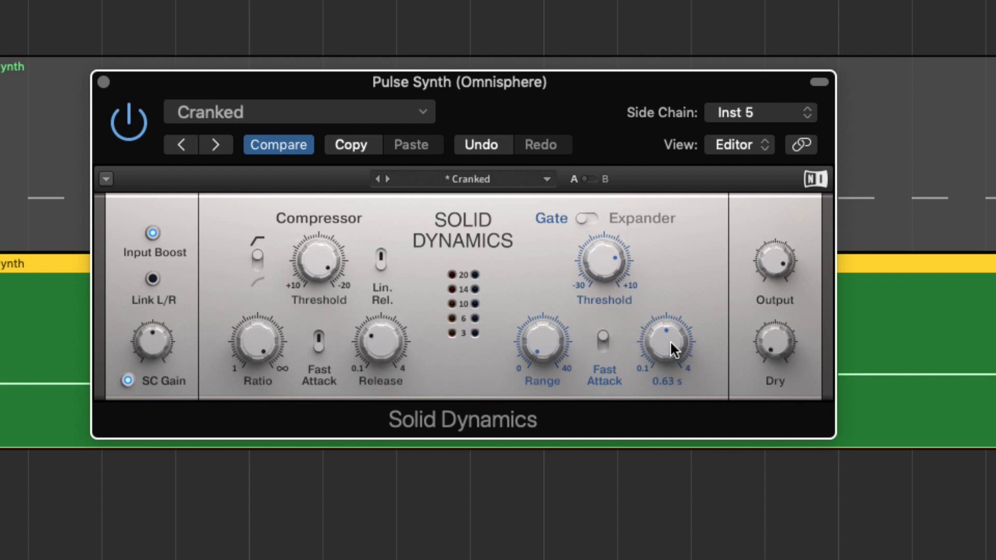
drag(669, 344, 669, 338)
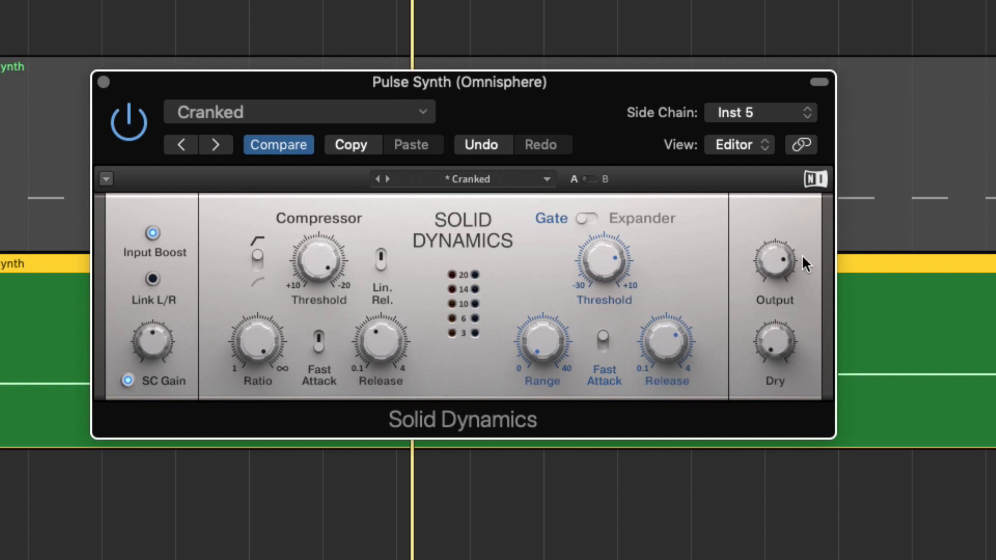
drag(779, 262, 779, 257)
drag(584, 90, 580, 100)
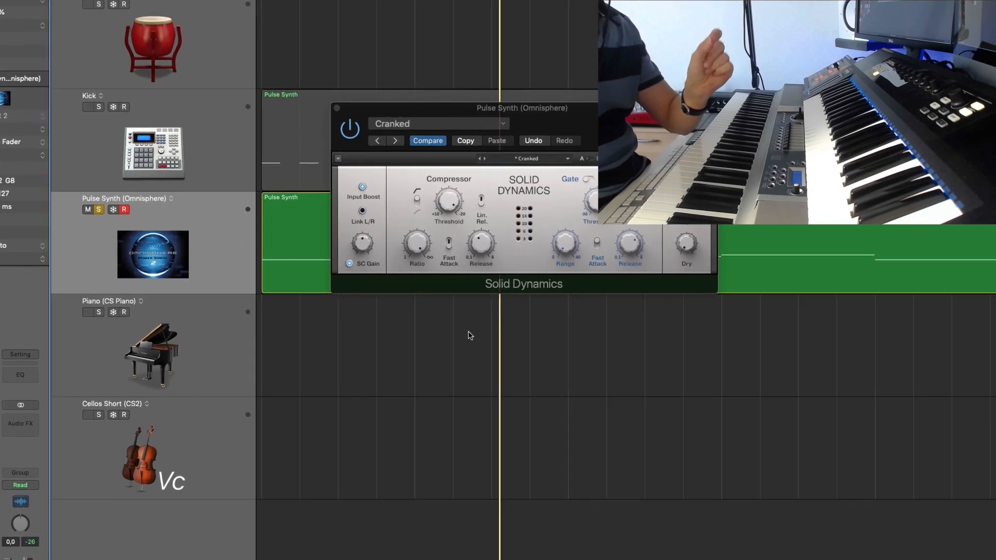
- Close the Solid Dynamics window and end the solo on the Pulse Synth track
click(378, 69)
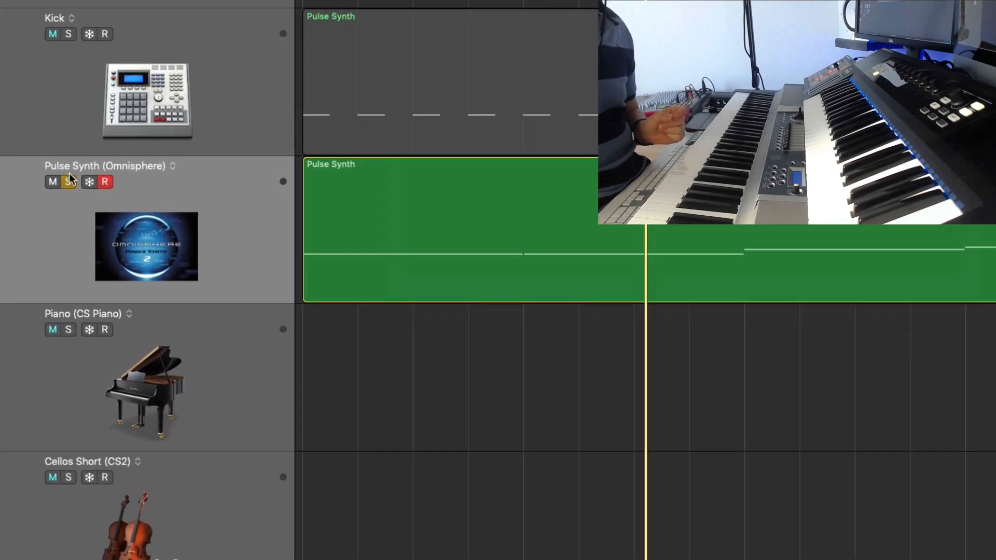
click(72, 195)
click(58, 183)
- Select the Kick track and return the selection to the Pulse Synth track
click(247, 82)
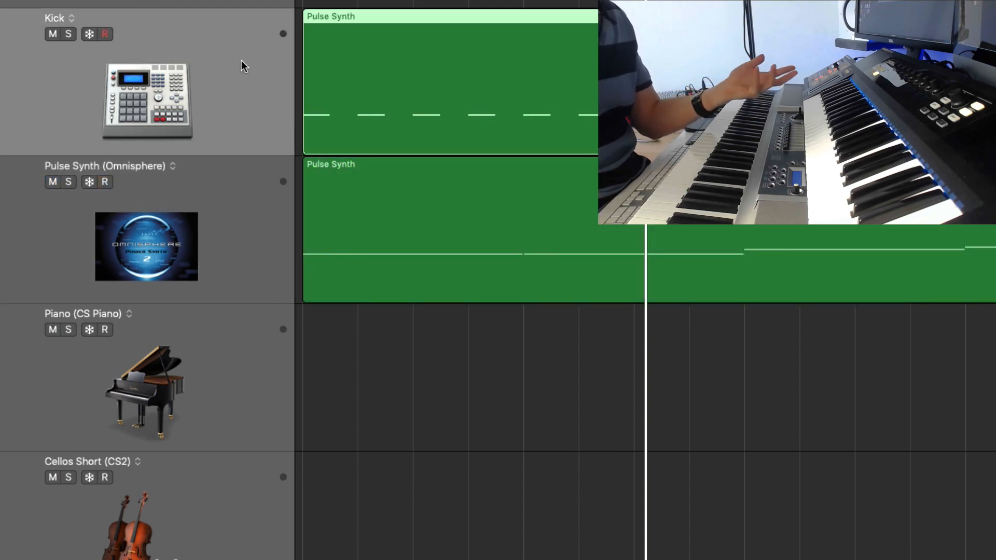
click(256, 210)
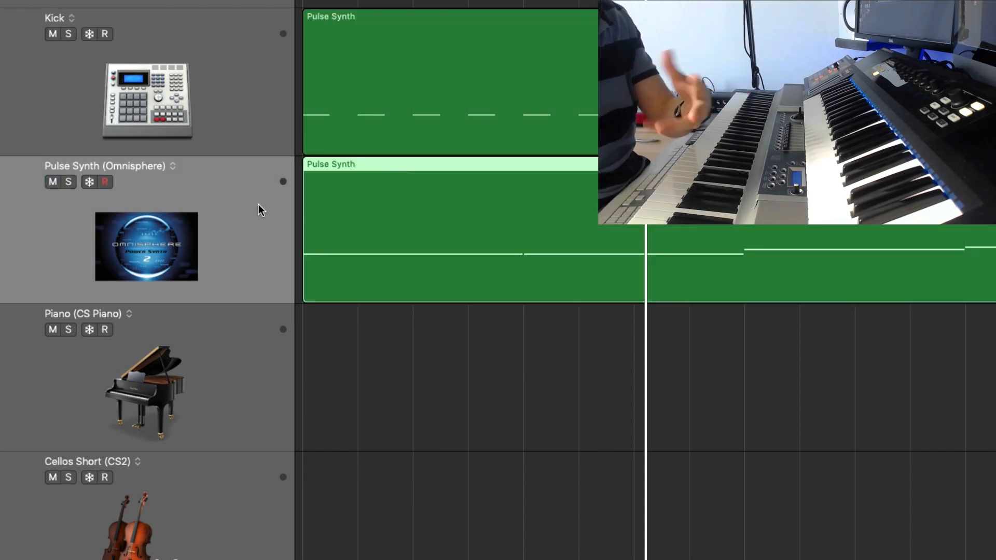